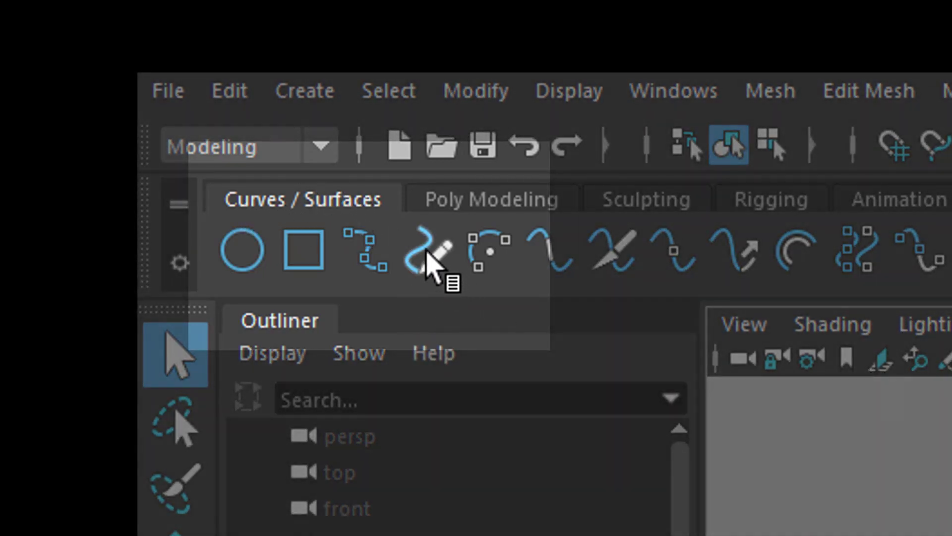
# Sketch a freehand wavy curve across the grid with the Pencil Curve tool and check its control vertices
pyautogui.click(429, 250)
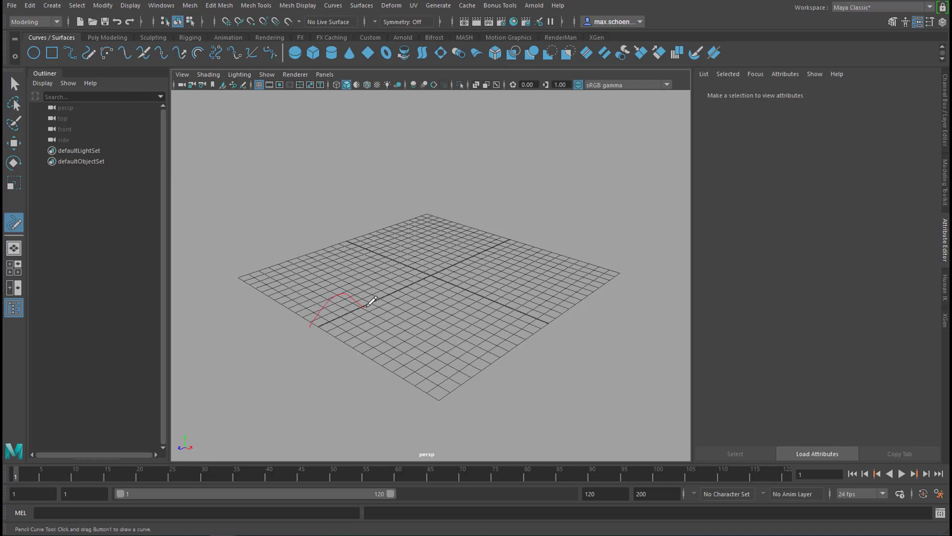
pyautogui.moveTo(367, 306); pyautogui.dragTo(609, 281)
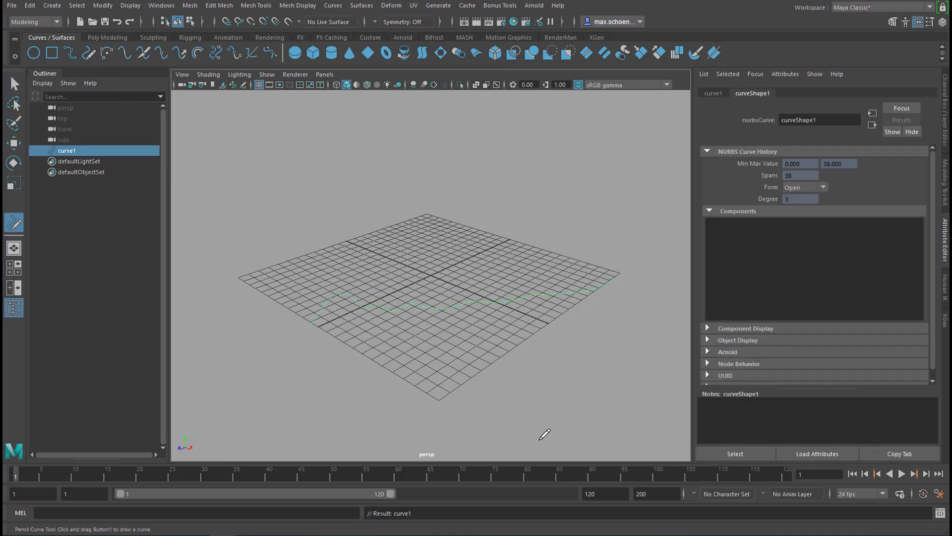
pyautogui.moveTo(530, 409)
pyautogui.keyDown('alt'); pyautogui.mouseDown()
pyautogui.moveTo(527, 372)
pyautogui.moveTo(512, 393)
pyautogui.moveTo(515, 367)
pyautogui.moveTo(538, 386)
pyautogui.moveTo(514, 399)
pyautogui.moveTo(529, 396)
pyautogui.mouseUp(); pyautogui.keyUp('alt')
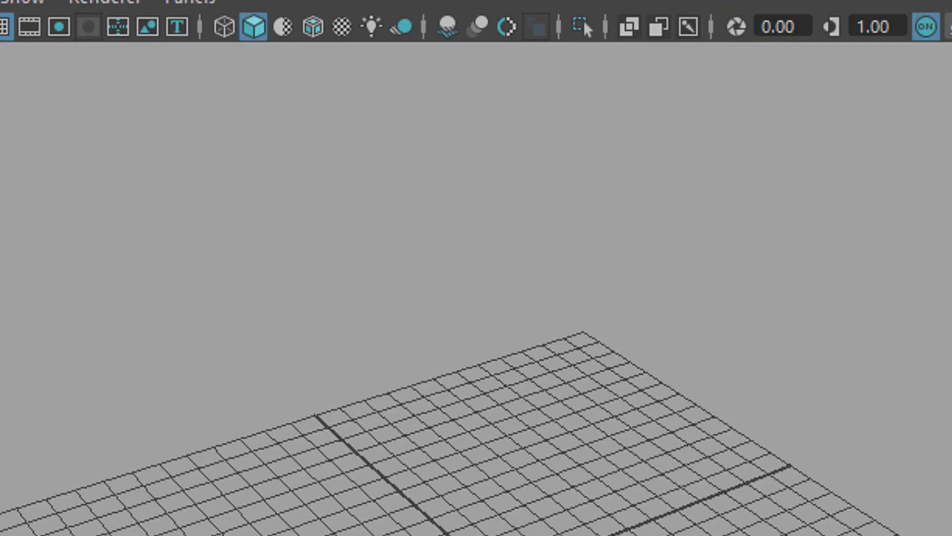
pyautogui.press('F8')
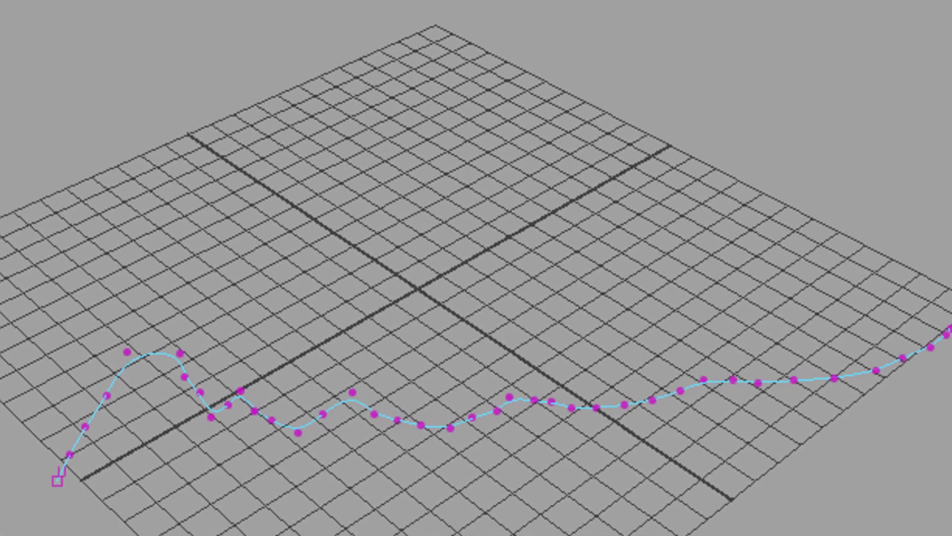
pyautogui.press('F8')
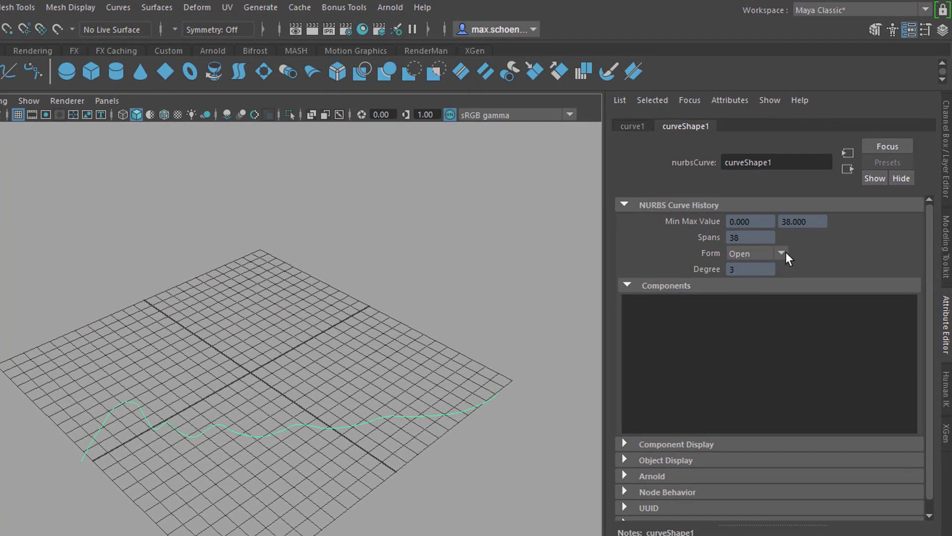
# Try to change the curve's form to Closed in its NURBS curve history
pyautogui.click(783, 253)
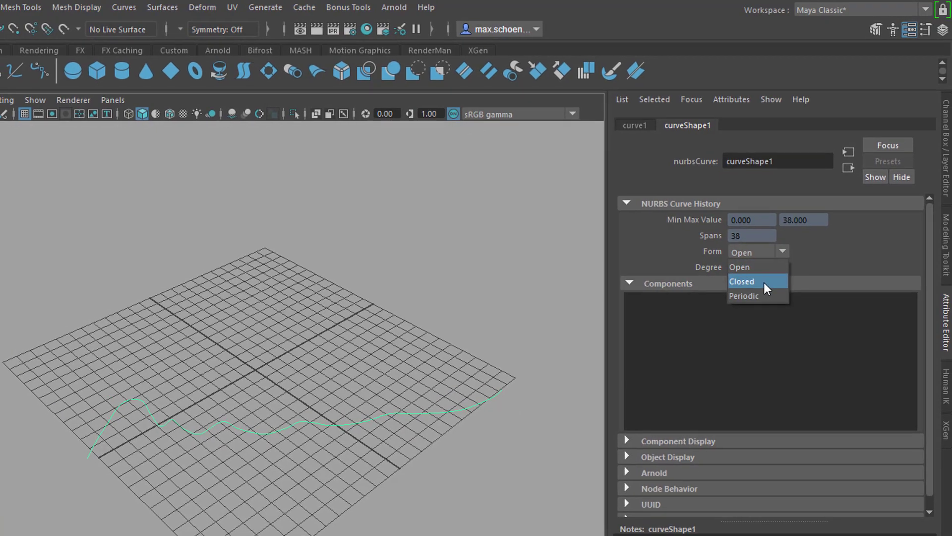
pyautogui.click(763, 282)
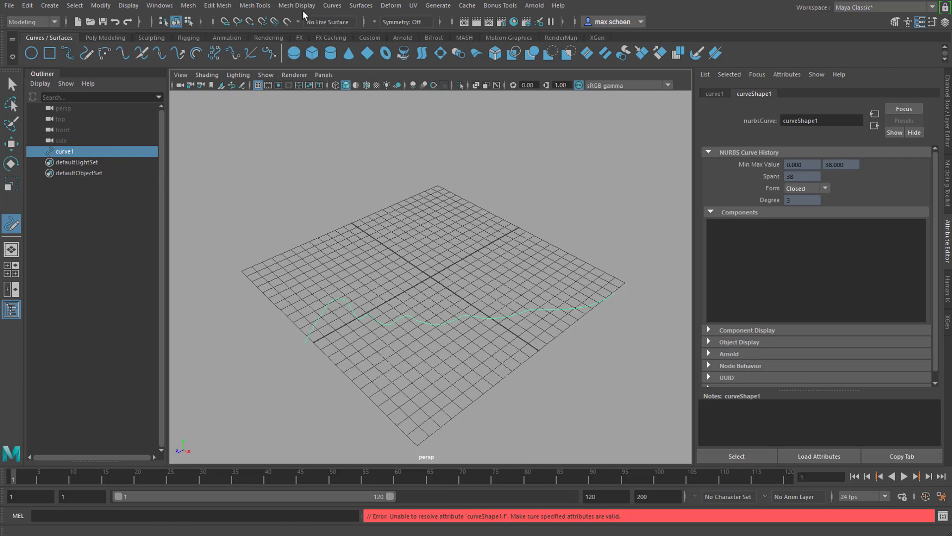
# Rebuild the curve uniformly with 10 spans, keeping degree 3 Cubic
pyautogui.click(331, 6)
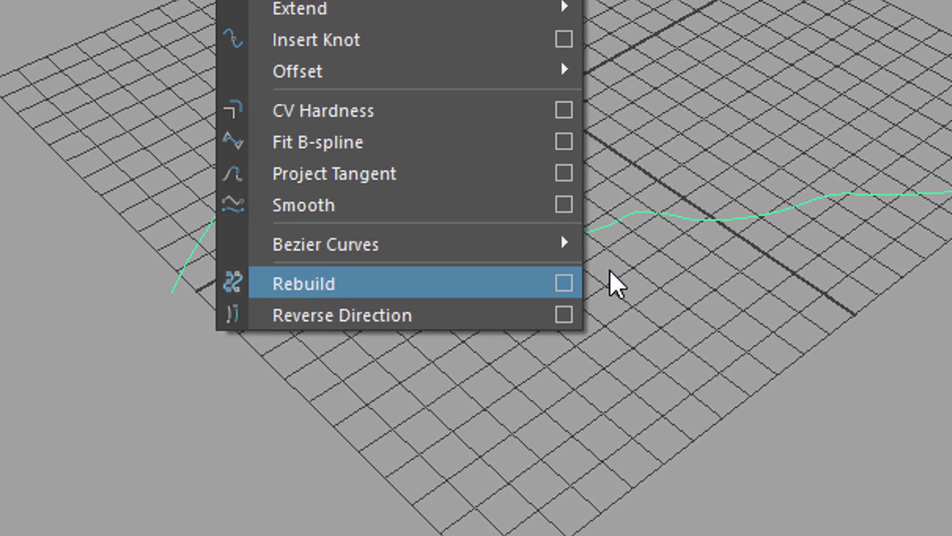
pyautogui.click(564, 284)
pyautogui.click(128, 43)
pyautogui.click(202, 107)
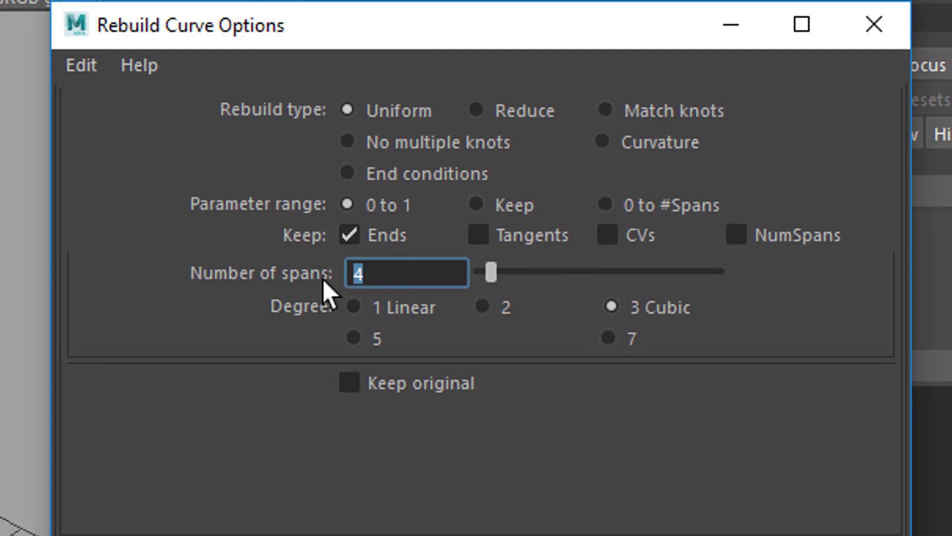
pyautogui.write('10')
pyautogui.press('Return')
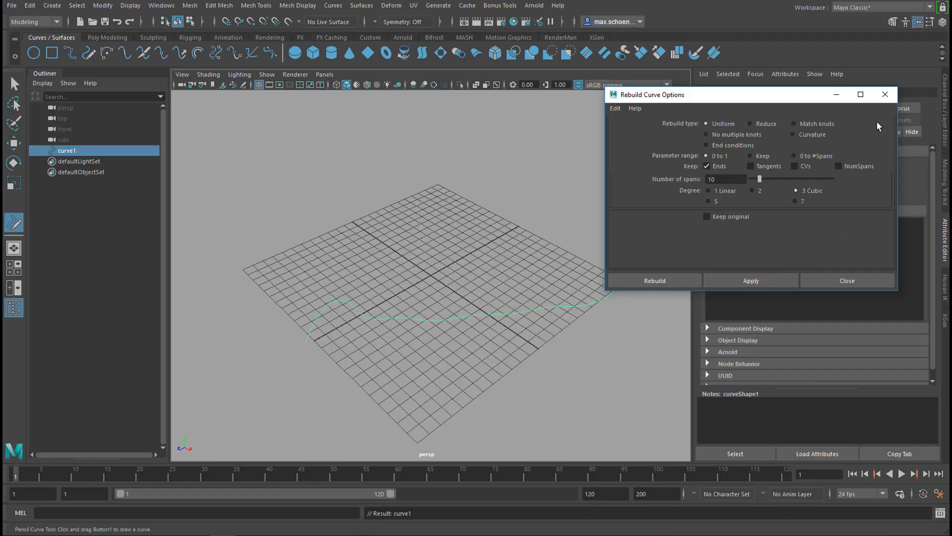
pyautogui.click(885, 94)
pyautogui.keyDown('alt'); pyautogui.moveTo(519, 365); pyautogui.dragTo(526, 333); pyautogui.keyUp('alt')
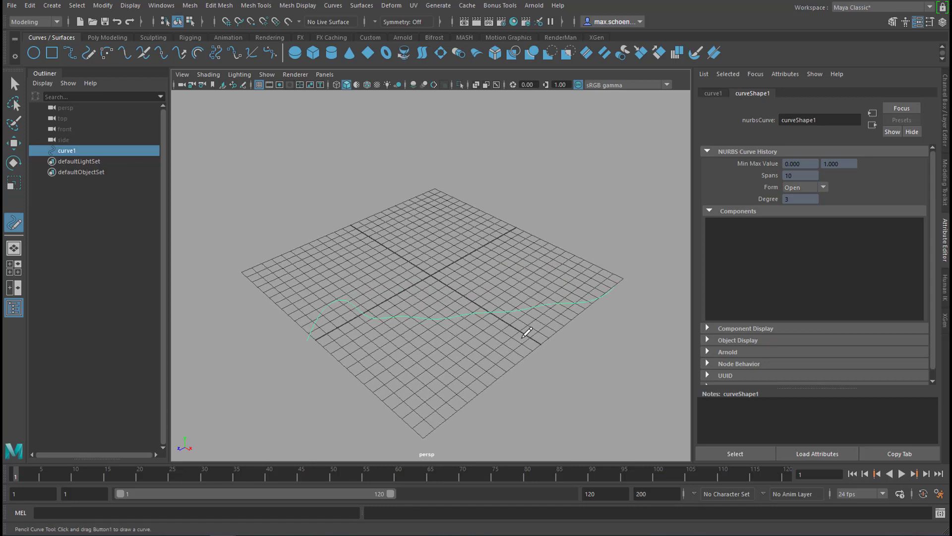
# Display the rebuilt curve's control vertices, select the one near the curve's middle and collapse the Components attributes
pyautogui.press('F8')
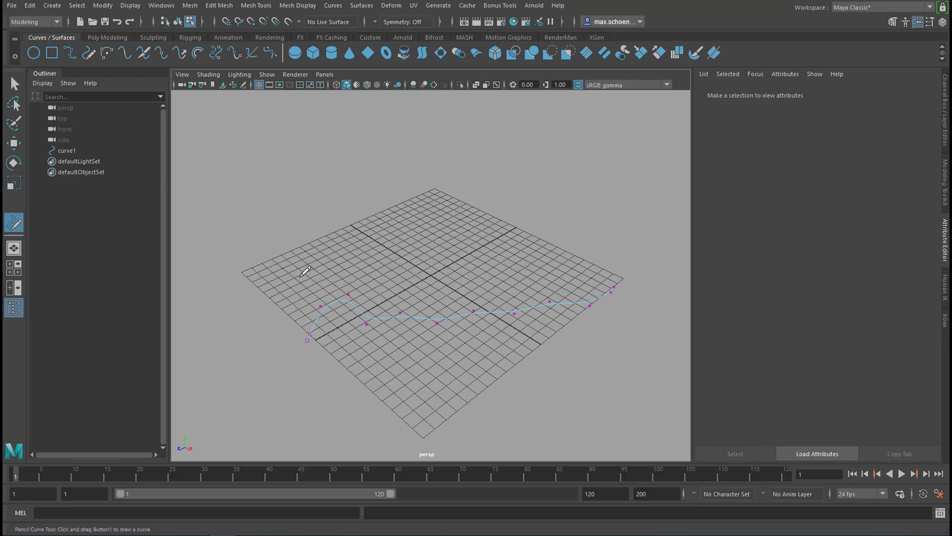
pyautogui.press('q')
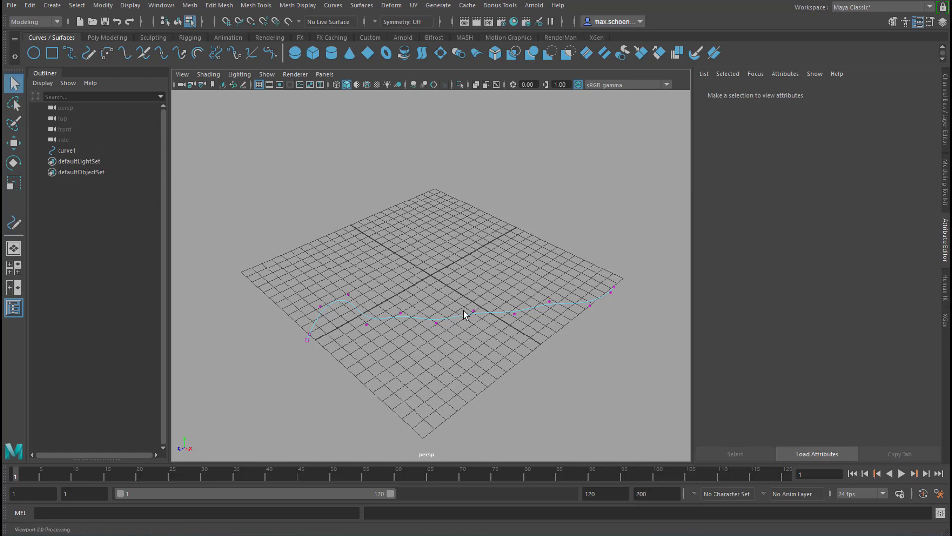
pyautogui.click(488, 316)
pyautogui.keyDown('alt'); pyautogui.moveTo(531, 365); pyautogui.dragTo(582, 329); pyautogui.keyUp('alt')
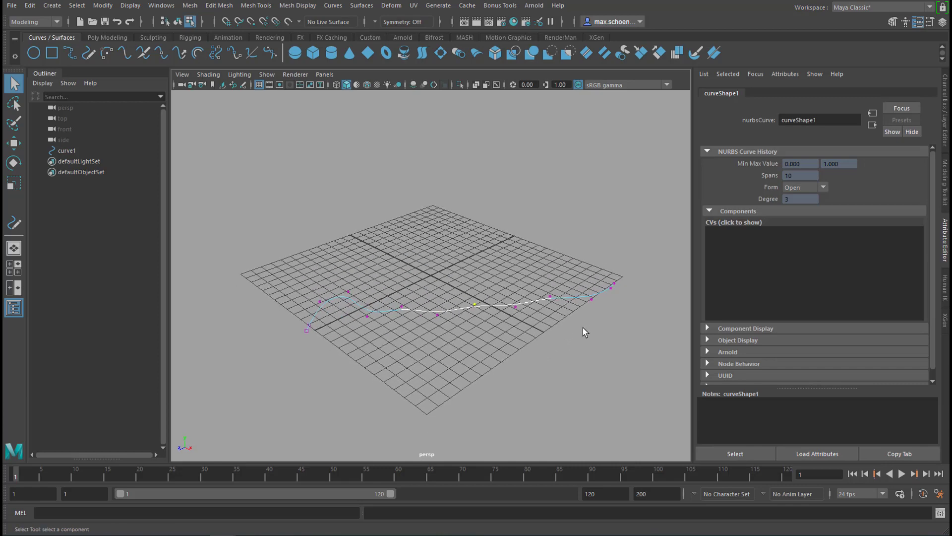
pyautogui.click(709, 210)
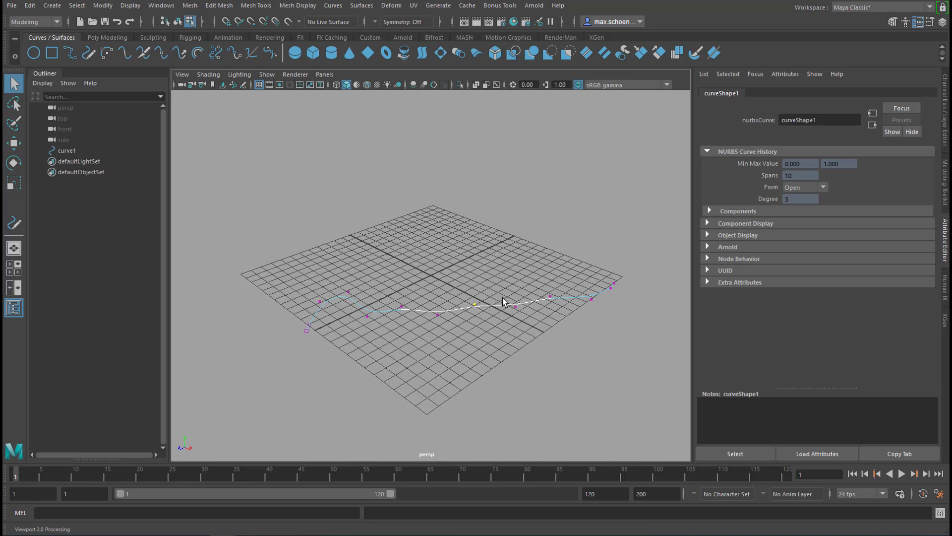
# Keyframe the selected vertex from frame 1 to frame 120, raising it in Y to about 7.1 at frame 120
pyautogui.press('w')
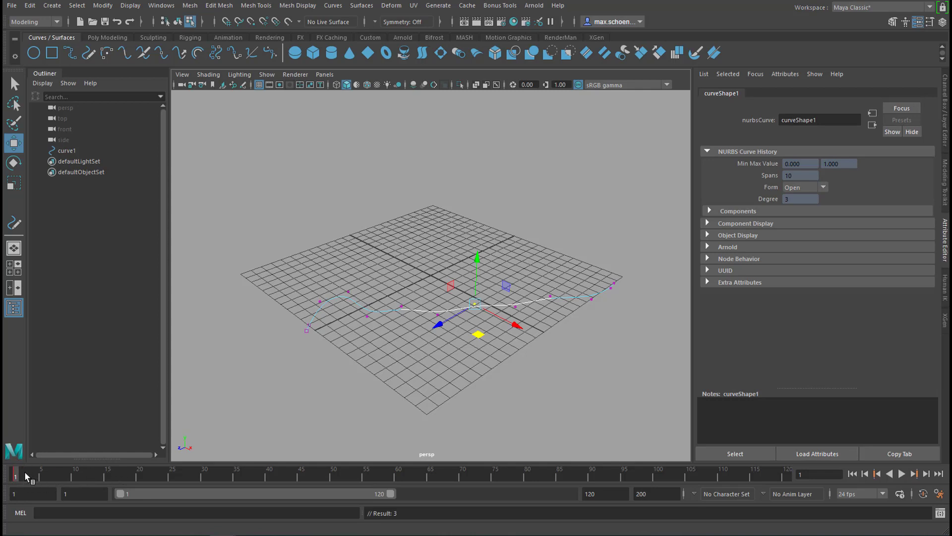
pyautogui.moveTo(19, 475); pyautogui.dragTo(788, 473)
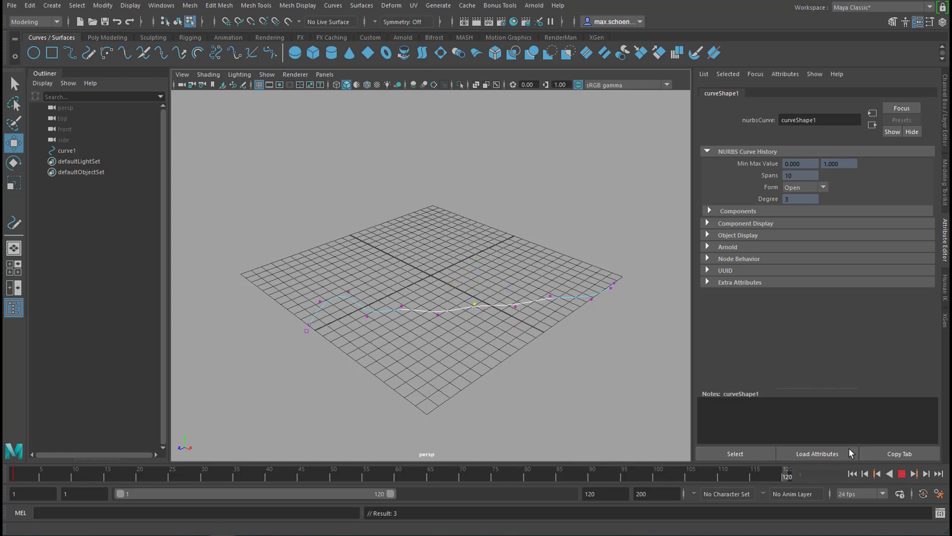
pyautogui.moveTo(477, 258); pyautogui.dragTo(474, 216)
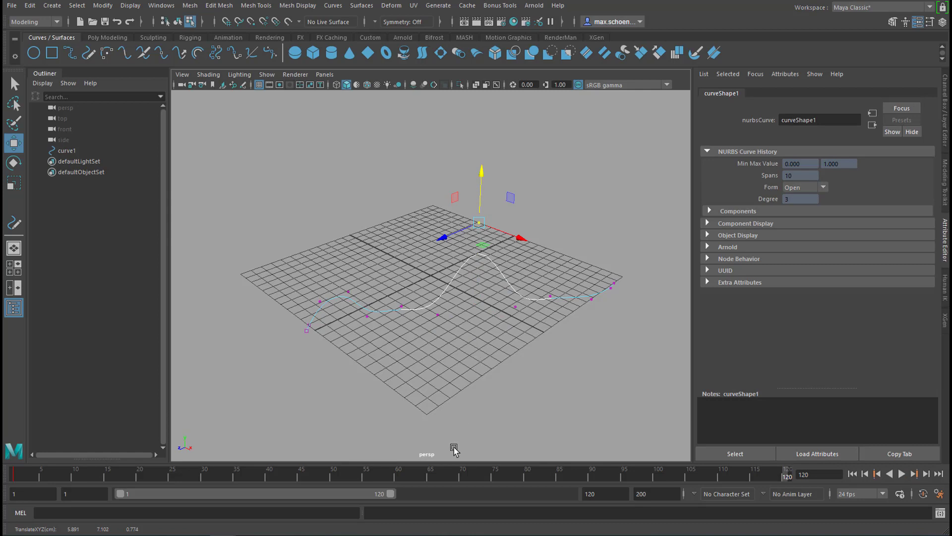
# Play back the vertex animation from the start, then undo the vertex animation
pyautogui.click(852, 473)
pyautogui.click(901, 474)
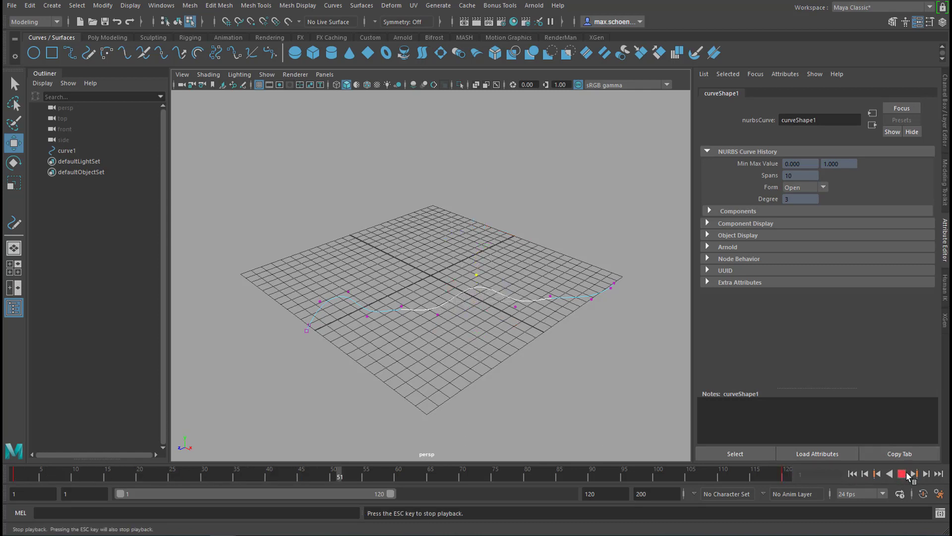
pyautogui.click(901, 474)
pyautogui.click(852, 473)
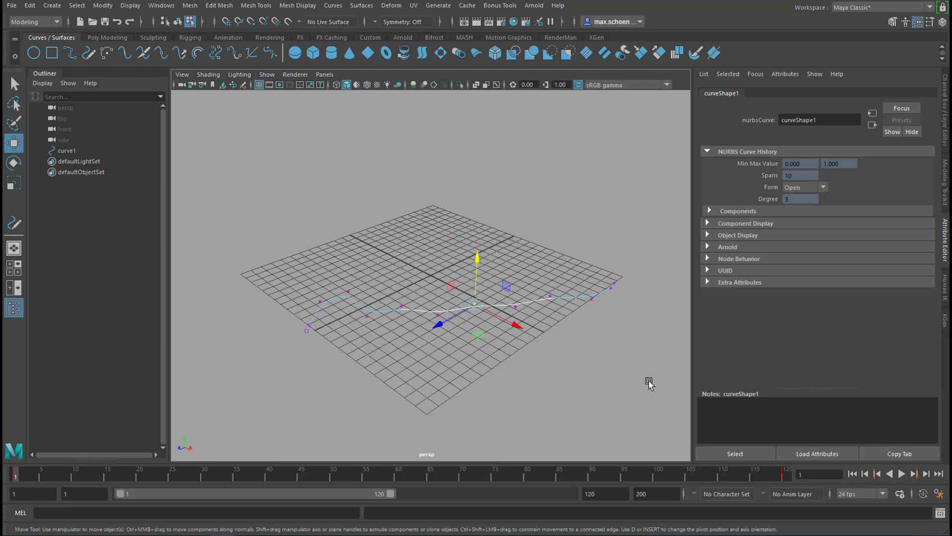
pyautogui.hotkey('ctrl', 'z')
pyautogui.hotkey('ctrl', 'z')
# Show the selected control vertex's coordinates in the Components attributes and set its Y value to 4
pyautogui.click(709, 211)
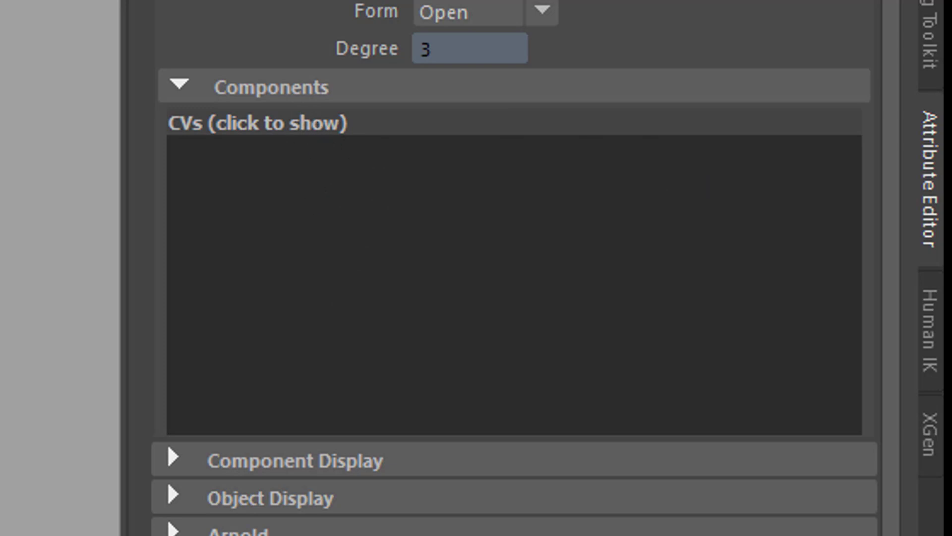
pyautogui.click(290, 124)
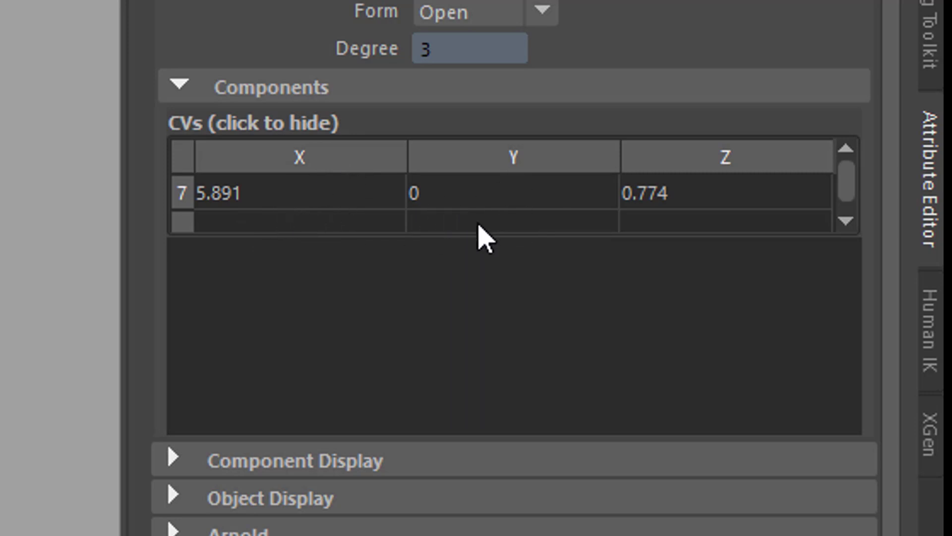
pyautogui.doubleClick(469, 193)
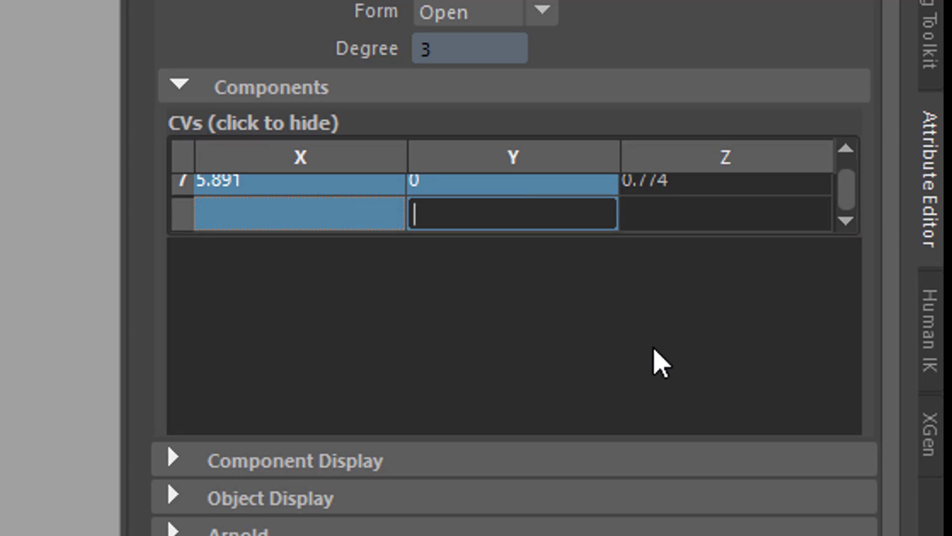
pyautogui.doubleClick(491, 182)
pyautogui.write('4')
pyautogui.press('Return')
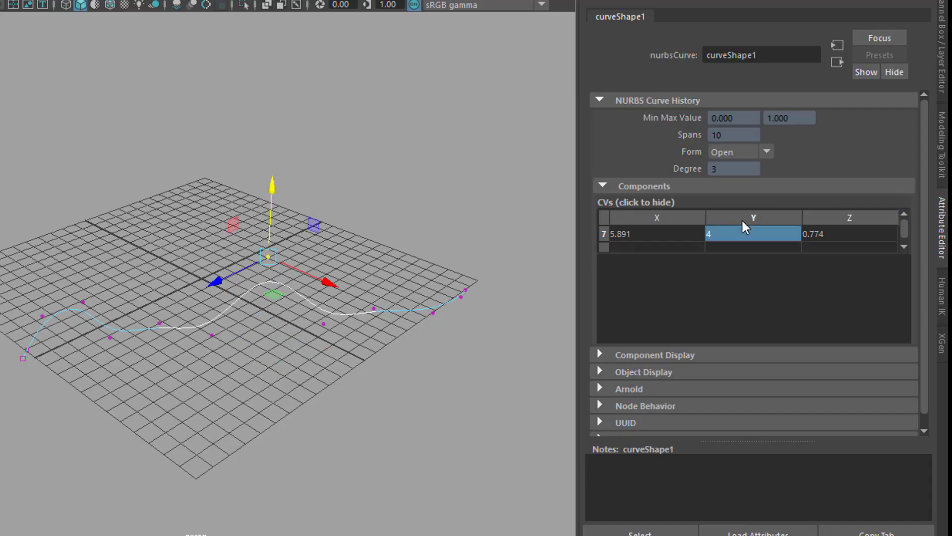
# Set the selected control vertex's Y value to 0
pyautogui.keyDown('alt'); pyautogui.moveTo(346, 371); pyautogui.dragTo(358, 347); pyautogui.keyUp('alt')
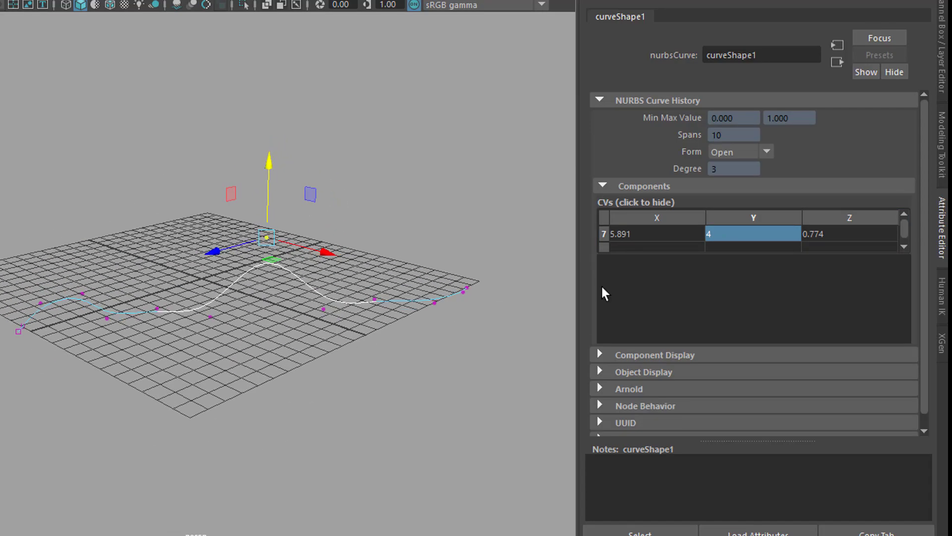
pyautogui.doubleClick(720, 233)
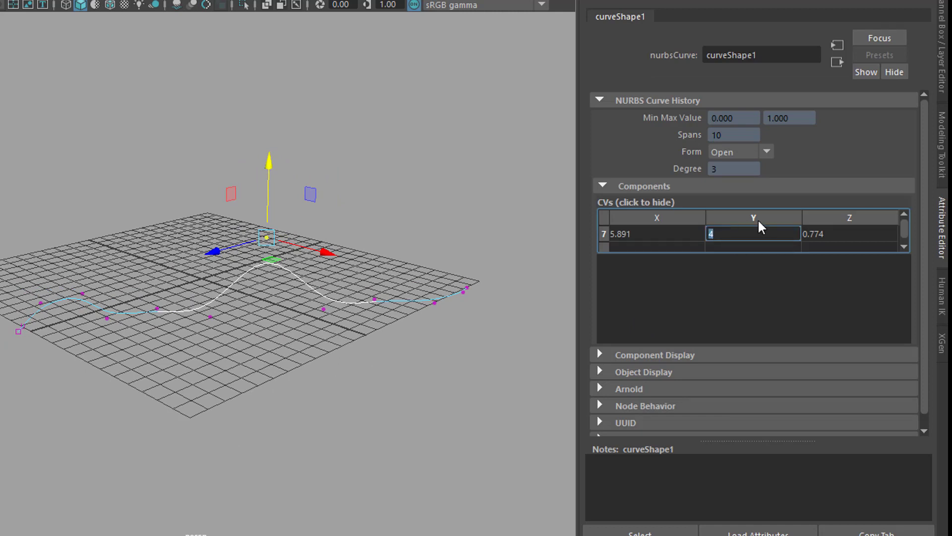
pyautogui.write('0')
pyautogui.press('Return')
# Try entering the expression =sin(time) as the selected vertex's Y value, then collapse the Components attributes
pyautogui.doubleClick(799, 231)
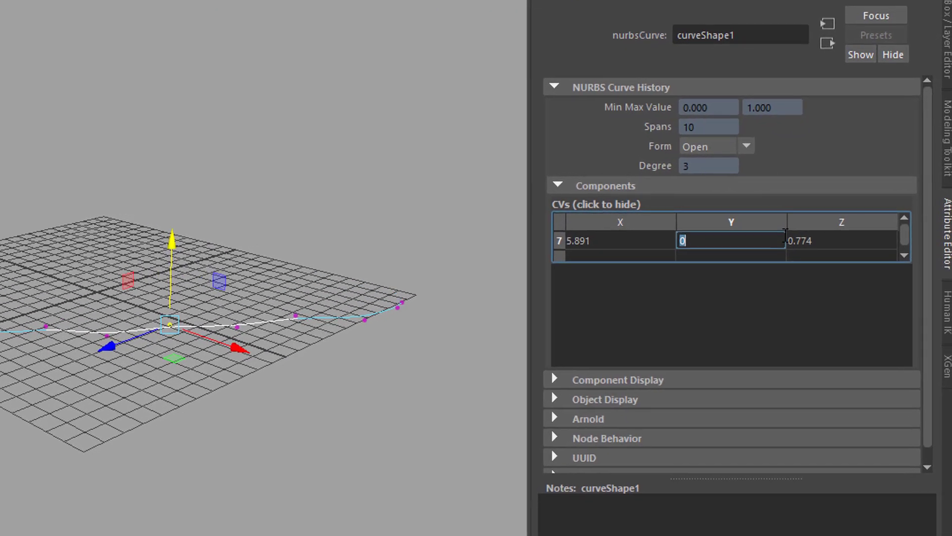
pyautogui.press('BackSpace')
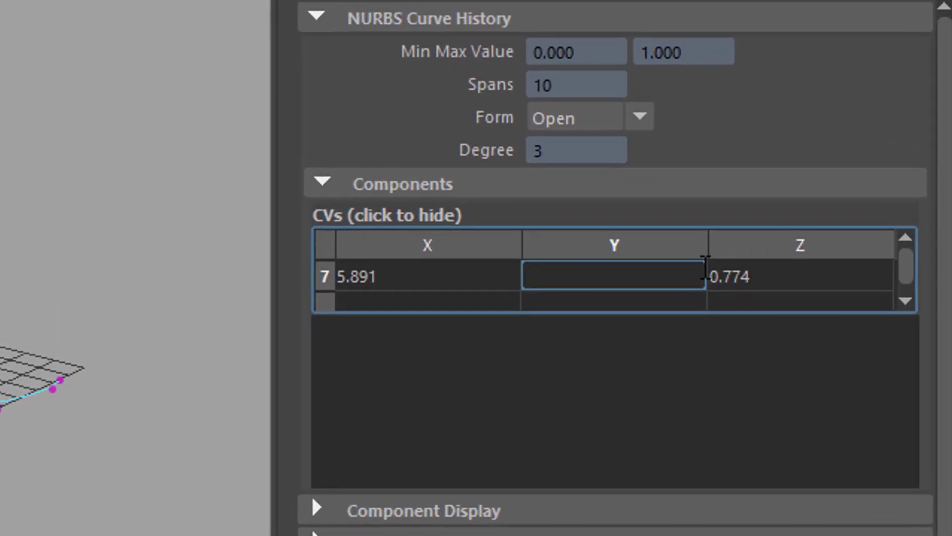
pyautogui.write('=sin(ti')
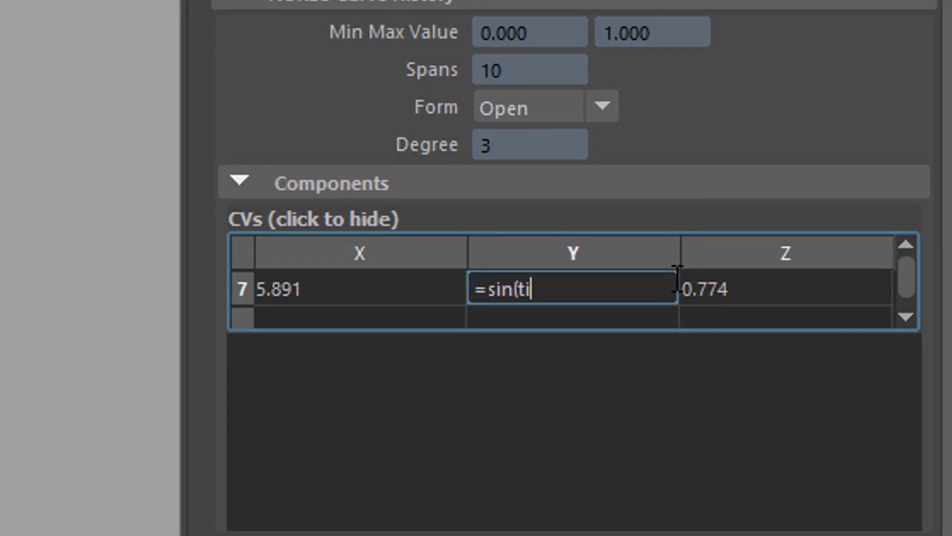
pyautogui.write('me)')
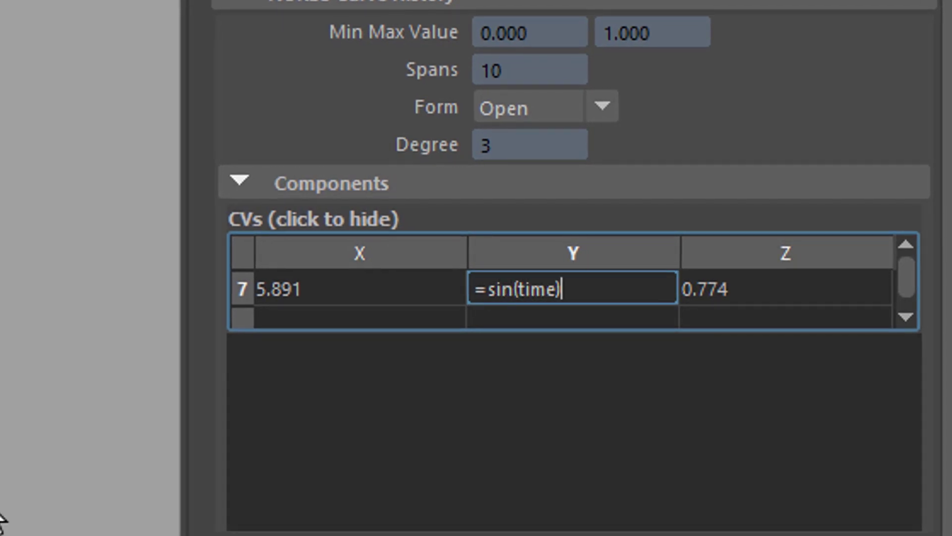
pyautogui.press('Return')
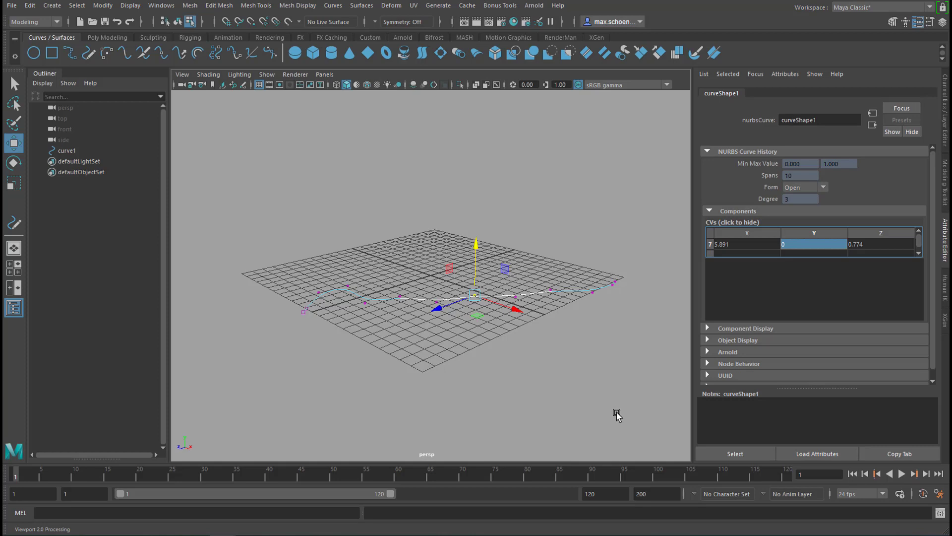
pyautogui.click(709, 212)
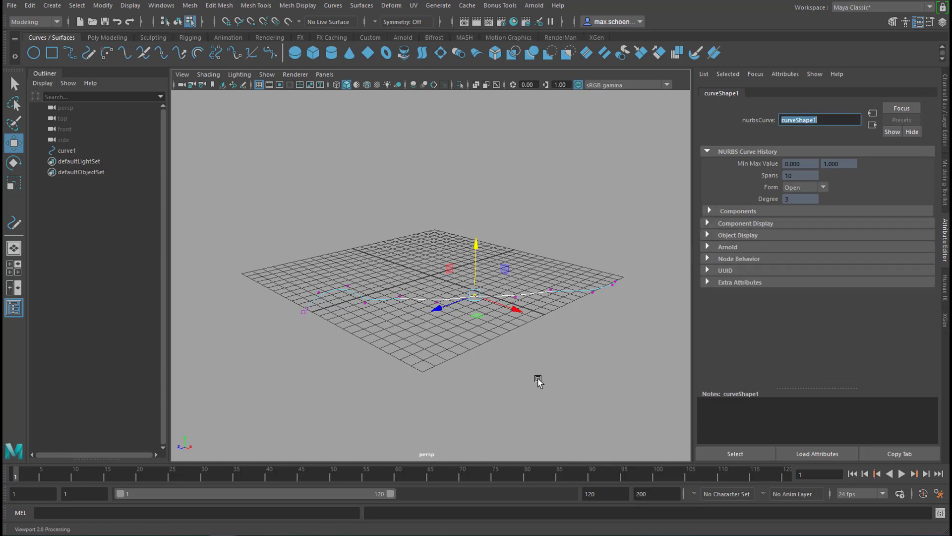
# Select every second control vertex along the curve, from the first to the last, and review their coordinates in the Components attributes
pyautogui.moveTo(538, 381)
pyautogui.keyDown('alt'); pyautogui.mouseDown()
pyautogui.moveTo(520, 387)
pyautogui.moveTo(537, 378)
pyautogui.mouseUp(); pyautogui.keyUp('alt')
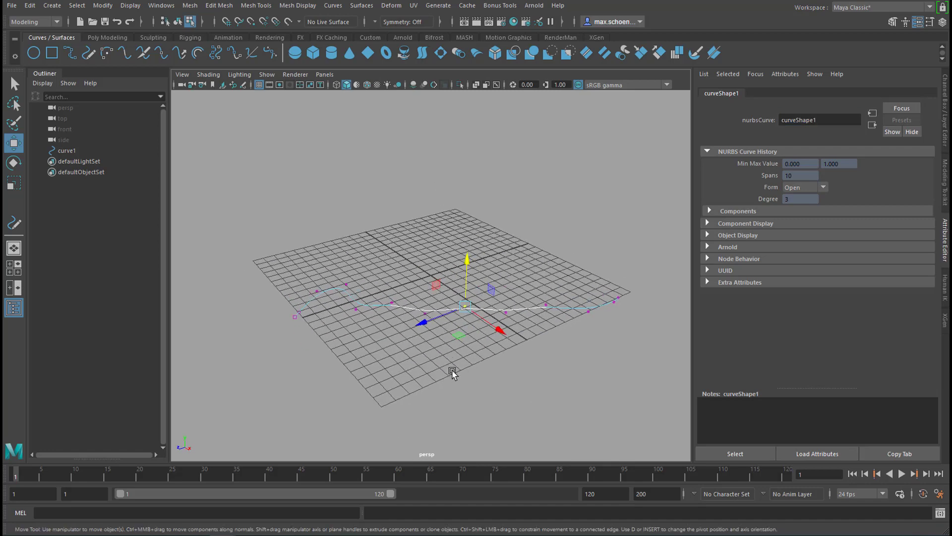
pyautogui.keyDown('alt'); pyautogui.moveTo(452, 373); pyautogui.dragTo(468, 363); pyautogui.keyUp('alt')
pyautogui.click(473, 356)
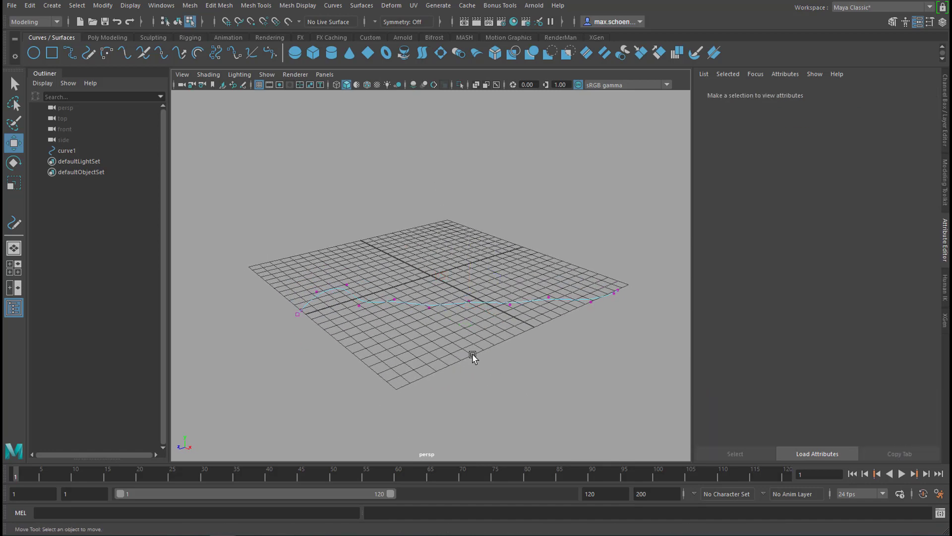
pyautogui.click(310, 289)
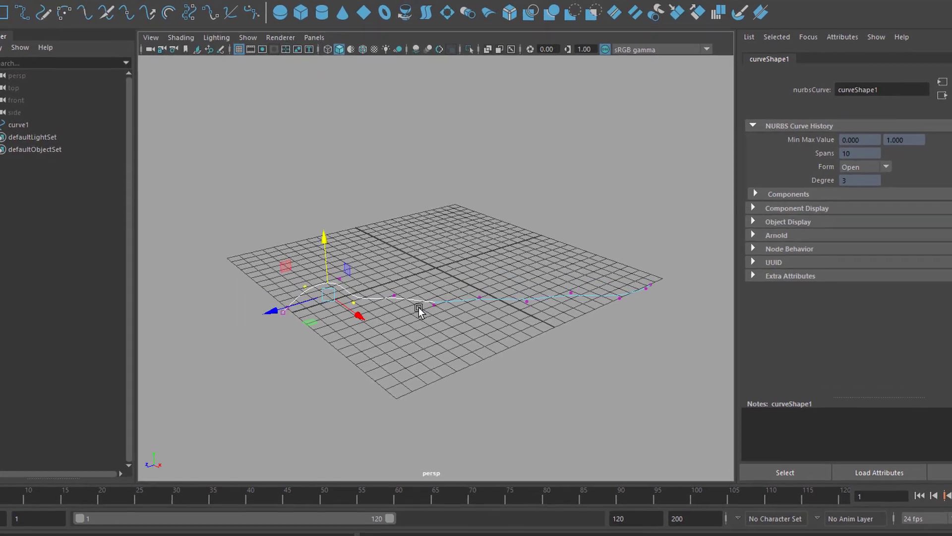
pyautogui.keyDown('shift'); pyautogui.click(435, 304); pyautogui.keyUp('shift')
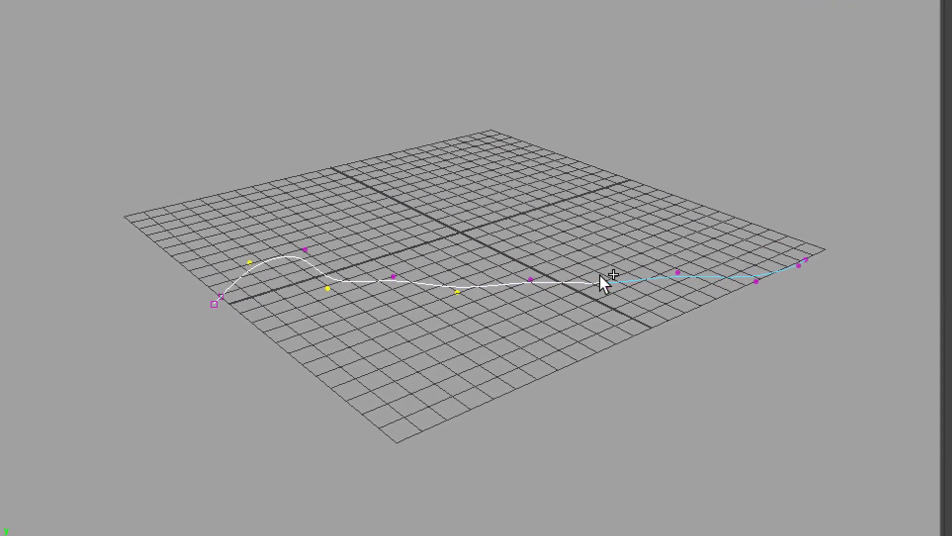
pyautogui.keyDown('shift'); pyautogui.click(606, 285); pyautogui.keyUp('shift')
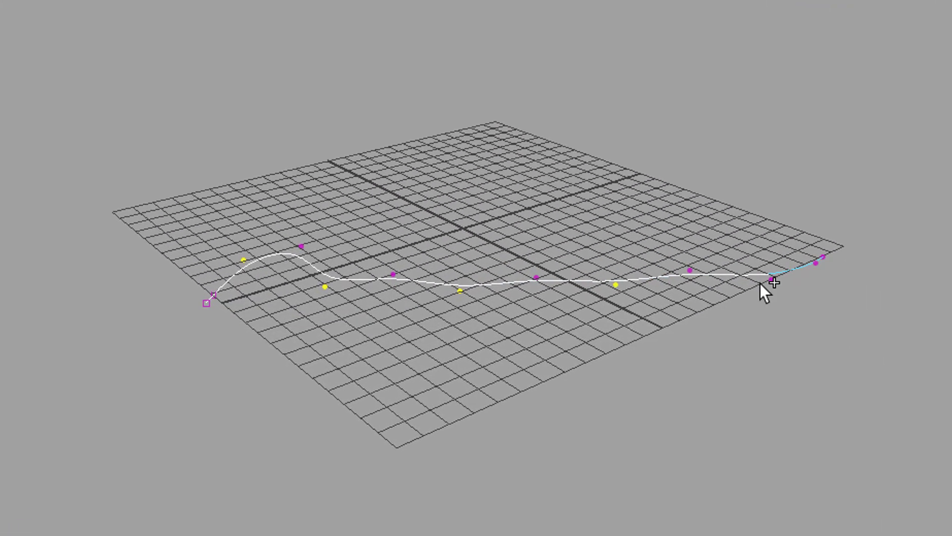
pyautogui.keyDown('shift'); pyautogui.moveTo(824, 243); pyautogui.dragTo(871, 271); pyautogui.keyUp('shift')
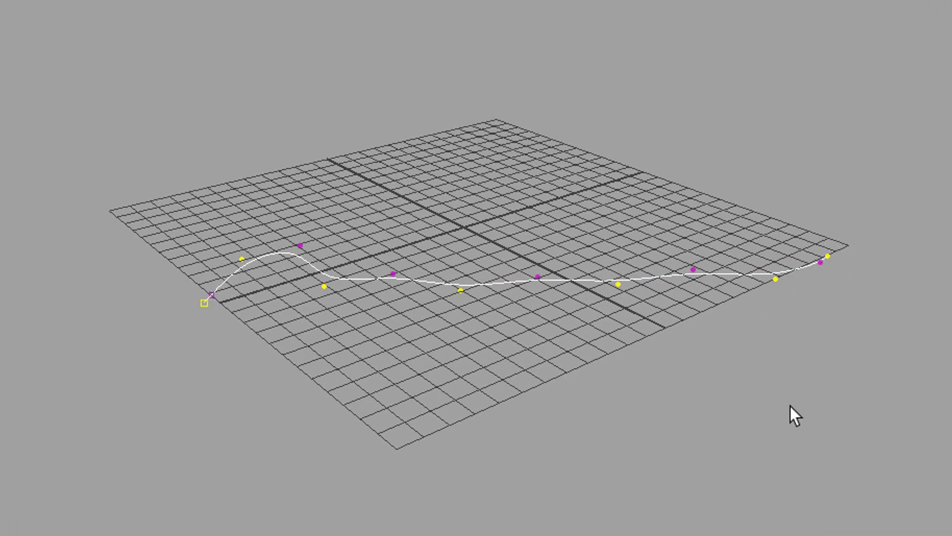
pyautogui.keyDown('alt'); pyautogui.moveTo(790, 406); pyautogui.dragTo(761, 404); pyautogui.keyUp('alt')
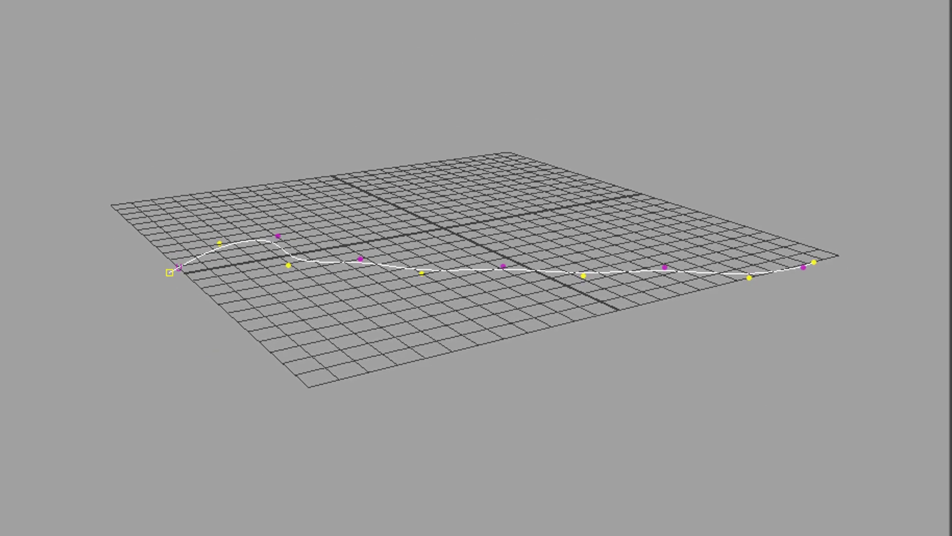
pyautogui.click(898, 132)
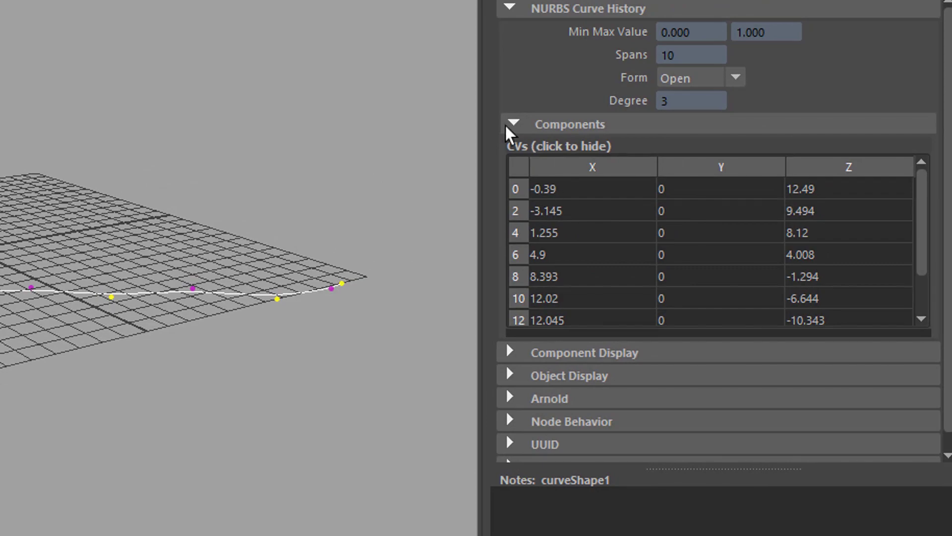
pyautogui.click(506, 125)
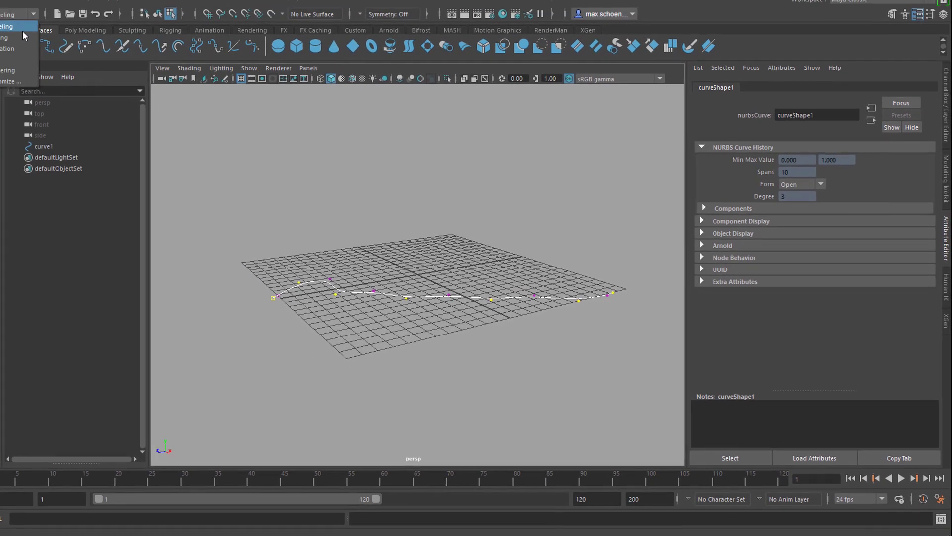
# Switch to the Animation menu set and create a lattice deformer on the selected control vertices
pyautogui.click(33, 22)
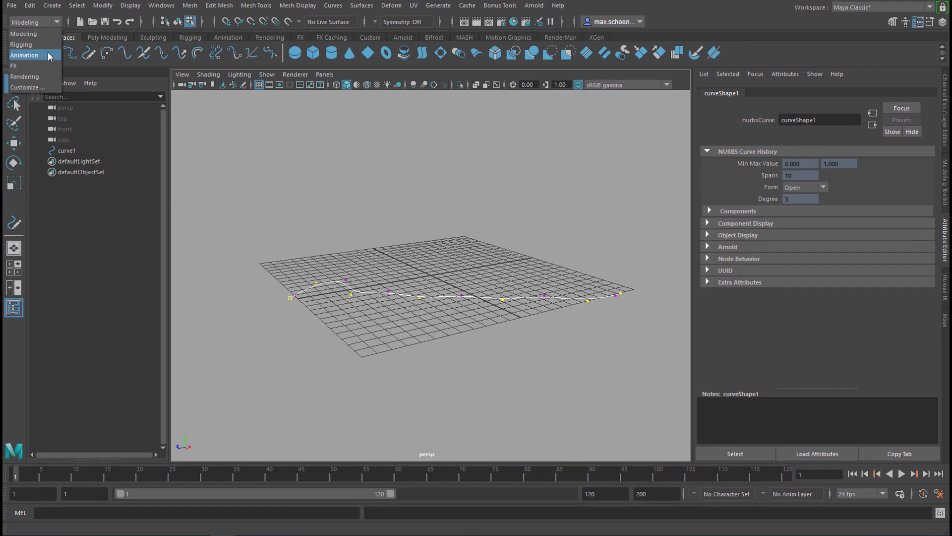
pyautogui.click(48, 55)
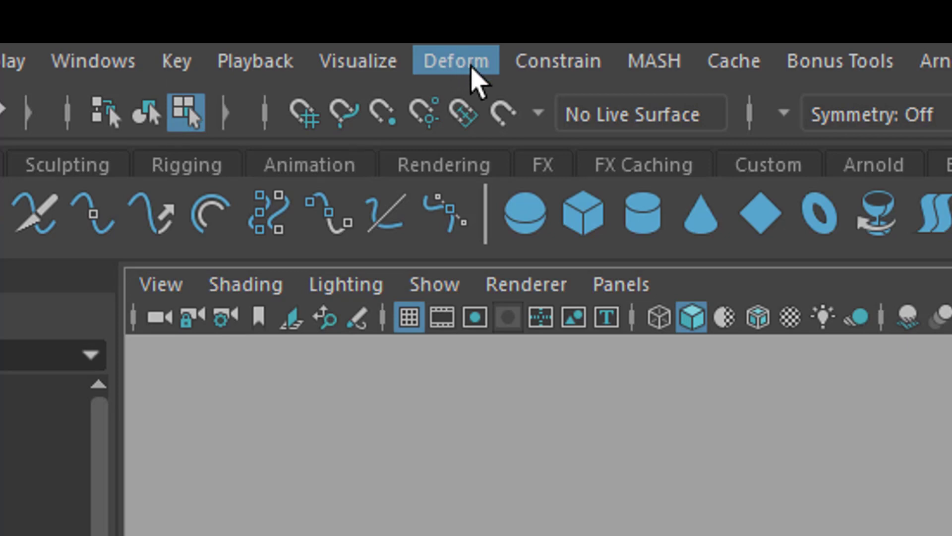
pyautogui.click(457, 70)
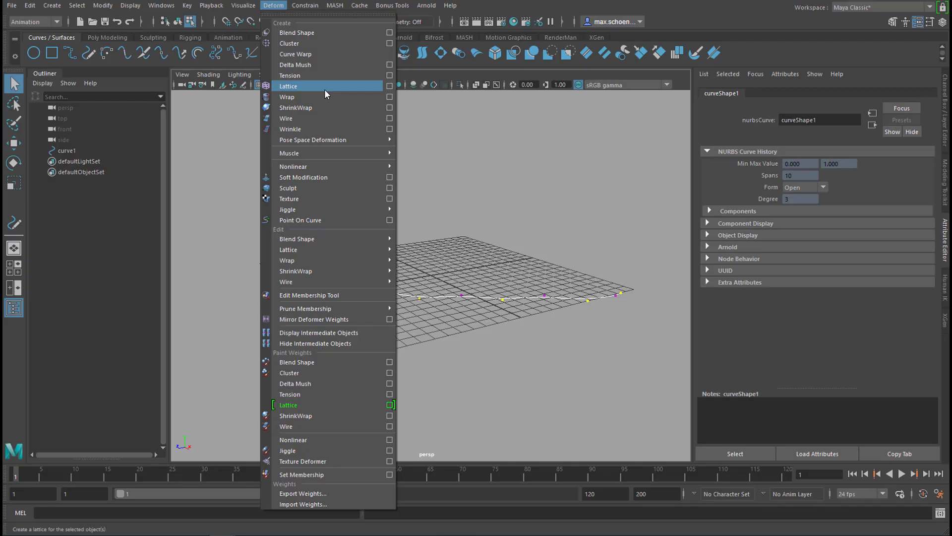
pyautogui.click(326, 84)
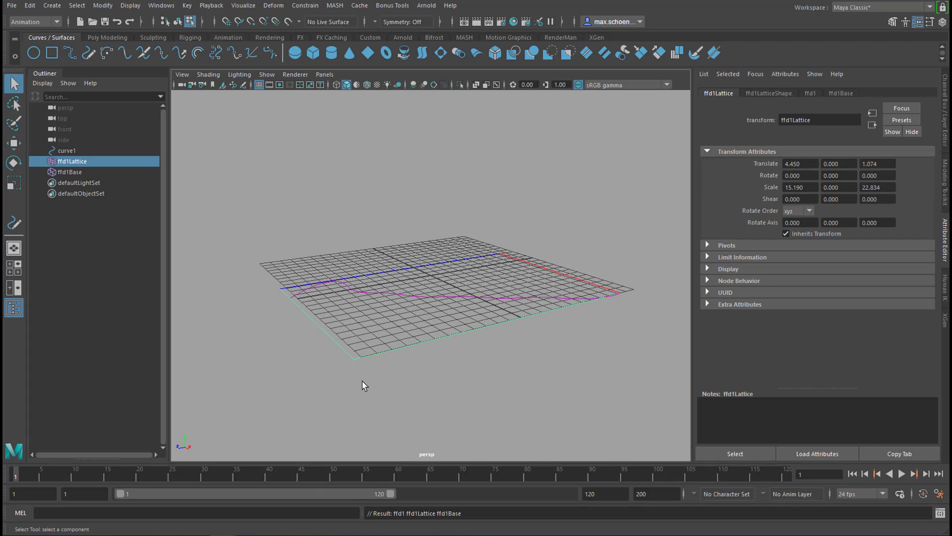
# Raise the lattice to a Y translation of about 4.27 and change the viewport background to black
pyautogui.keyDown('alt'); pyautogui.moveTo(431, 374); pyautogui.dragTo(460, 387); pyautogui.keyUp('alt')
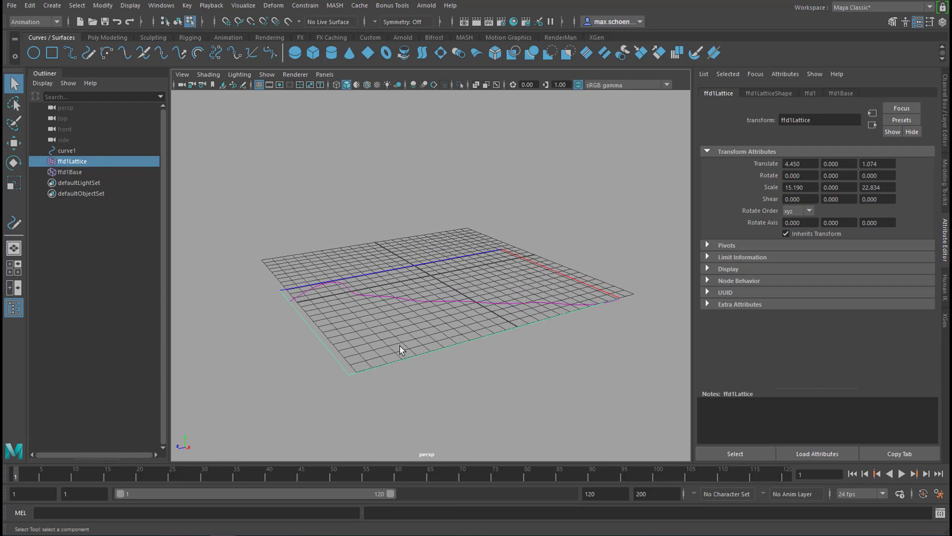
pyautogui.keyDown('alt'); pyautogui.moveTo(400, 349); pyautogui.dragTo(494, 339); pyautogui.keyUp('alt')
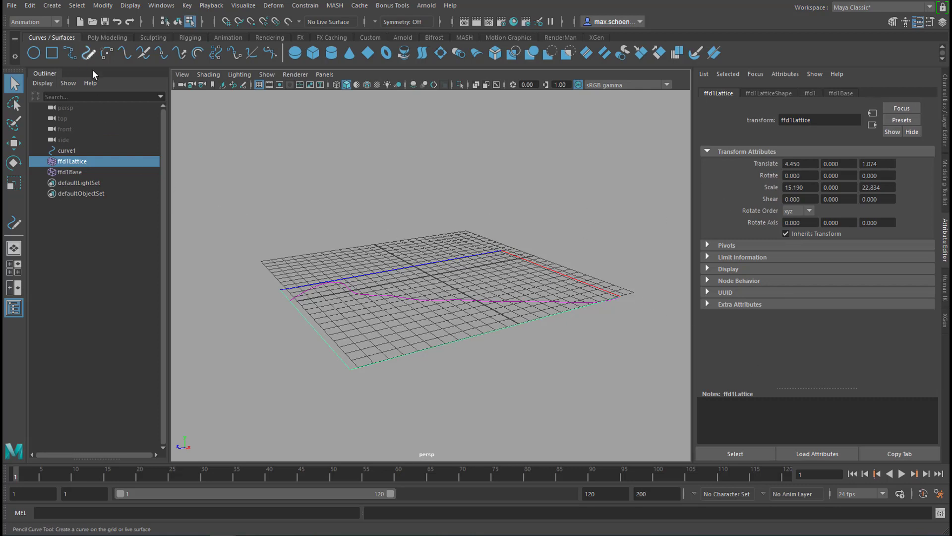
pyautogui.press('w')
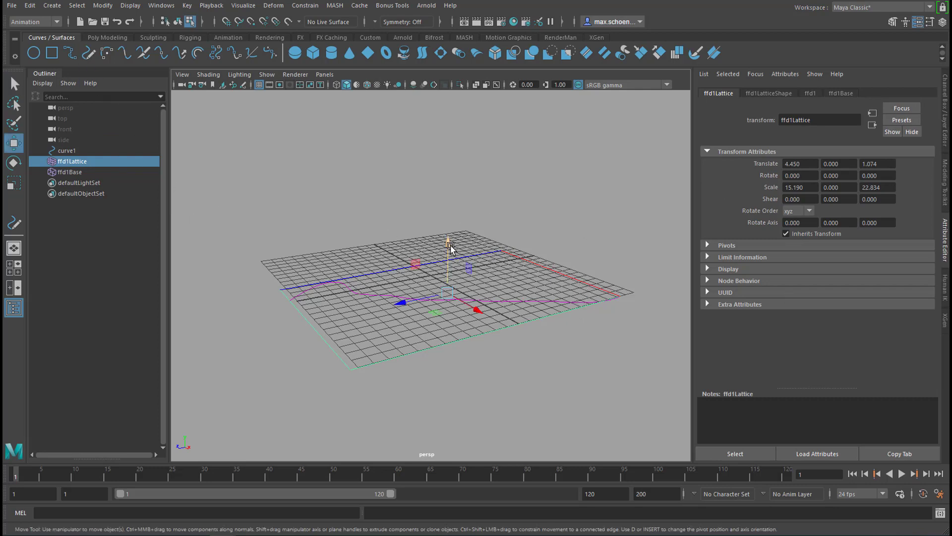
pyautogui.moveTo(450, 247); pyautogui.dragTo(475, 222)
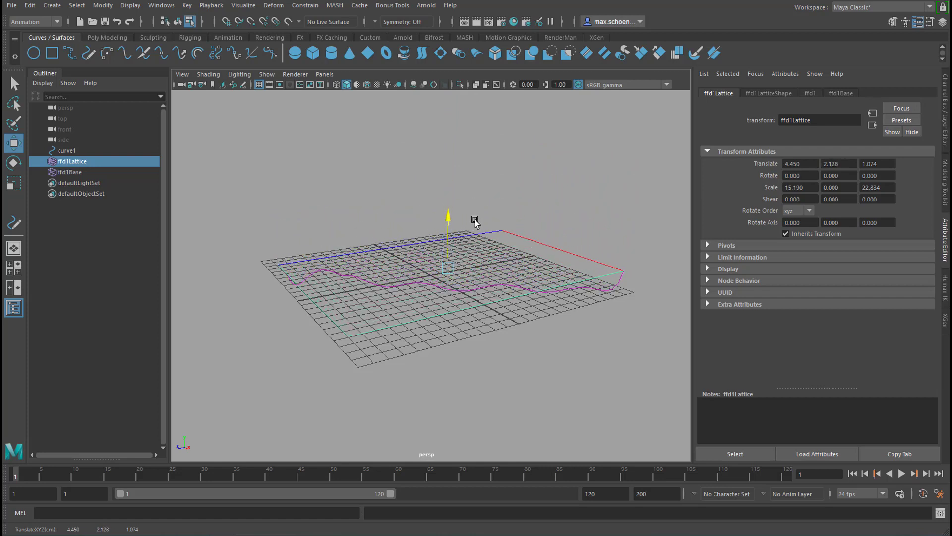
pyautogui.hotkey('alt', 'b')
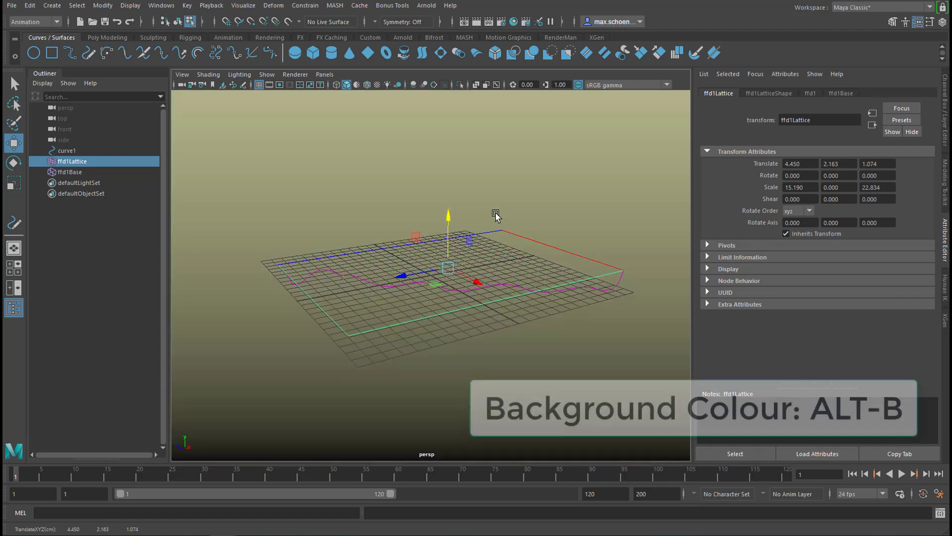
pyautogui.hotkey('alt', 'b')
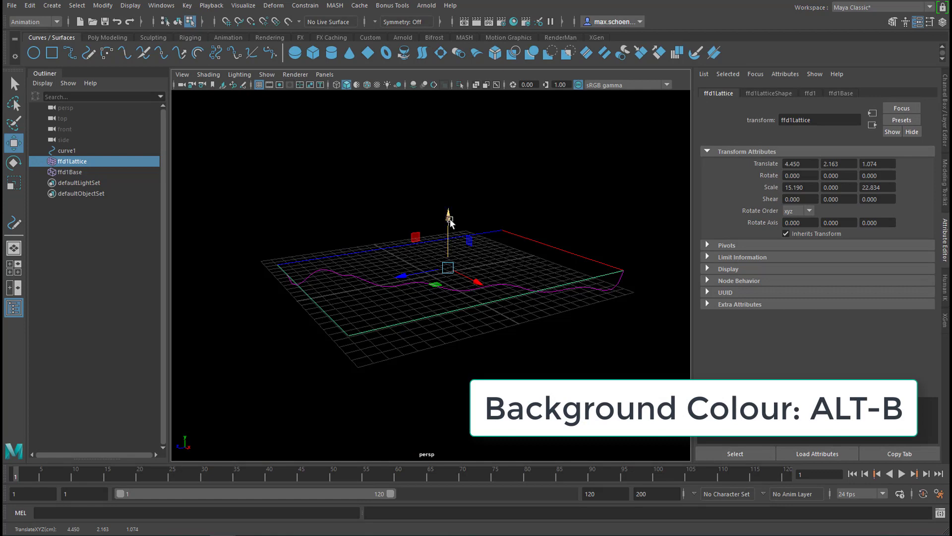
pyautogui.moveTo(450, 222)
pyautogui.mouseDown()
pyautogui.moveTo(442, 127)
pyautogui.moveTo(427, 105)
pyautogui.moveTo(467, 250)
pyautogui.moveTo(450, 238)
pyautogui.moveTo(452, 133)
pyautogui.moveTo(455, 213)
pyautogui.moveTo(484, 304)
pyautogui.moveTo(472, 154)
pyautogui.moveTo(485, 248)
pyautogui.mouseUp()
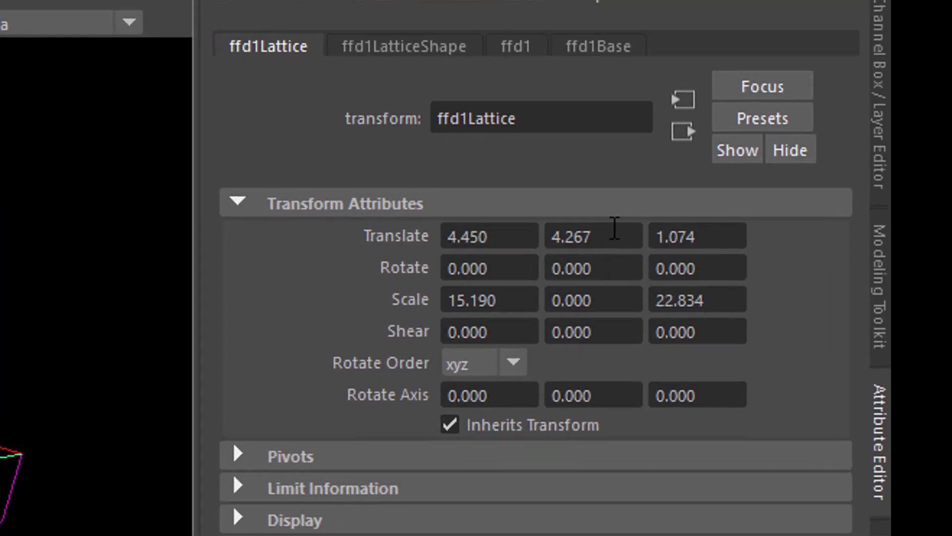
# Drive the lattice's Y translation with the expression =4*cos(time) and play back the animation
pyautogui.moveTo(614, 232); pyautogui.dragTo(535, 241)
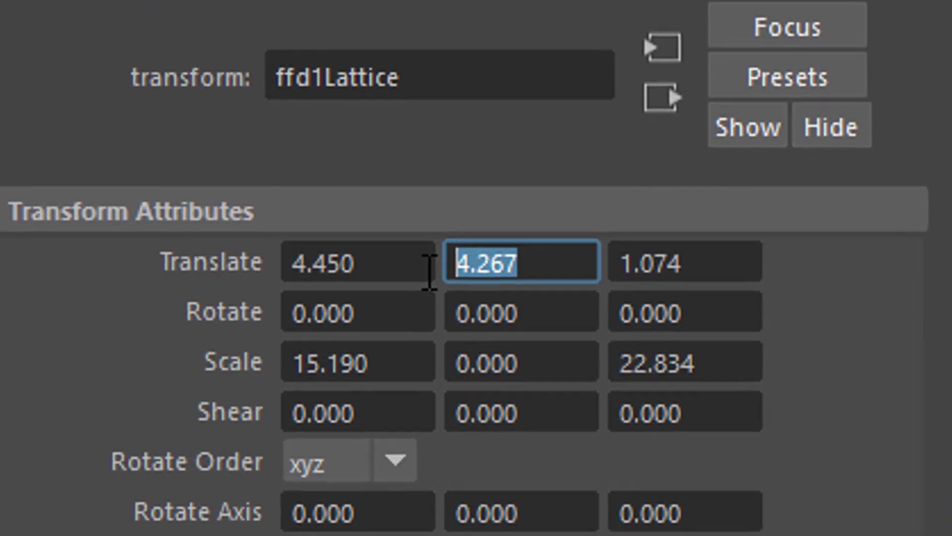
pyautogui.write('=4*')
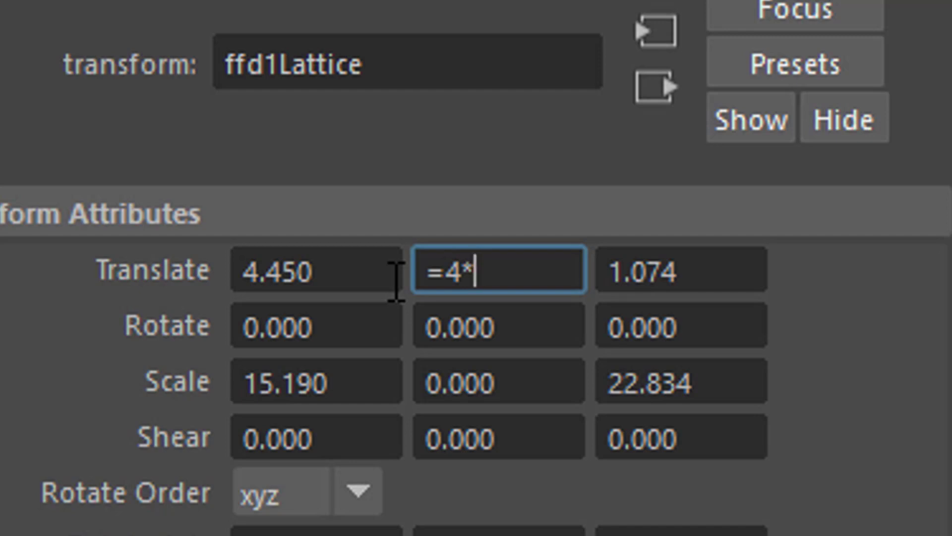
pyautogui.write('co')
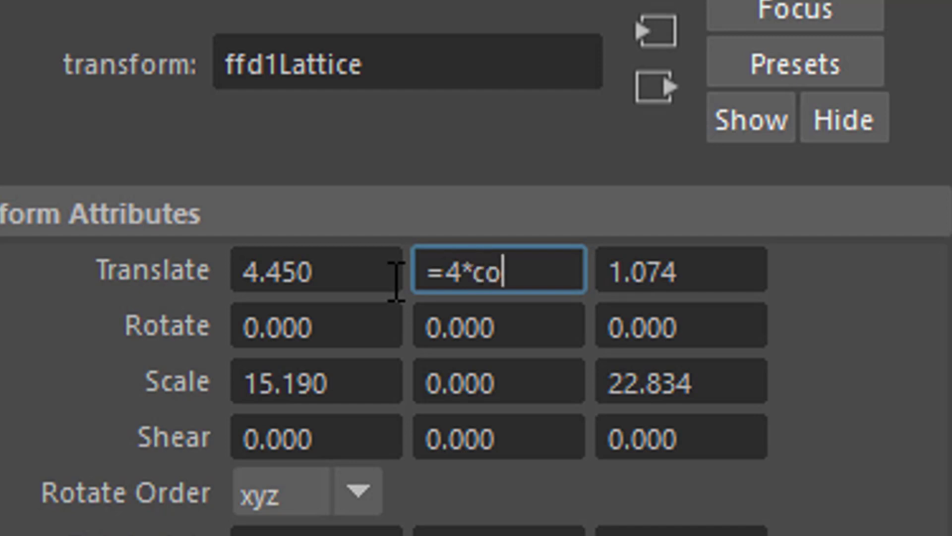
pyautogui.write('s(time)')
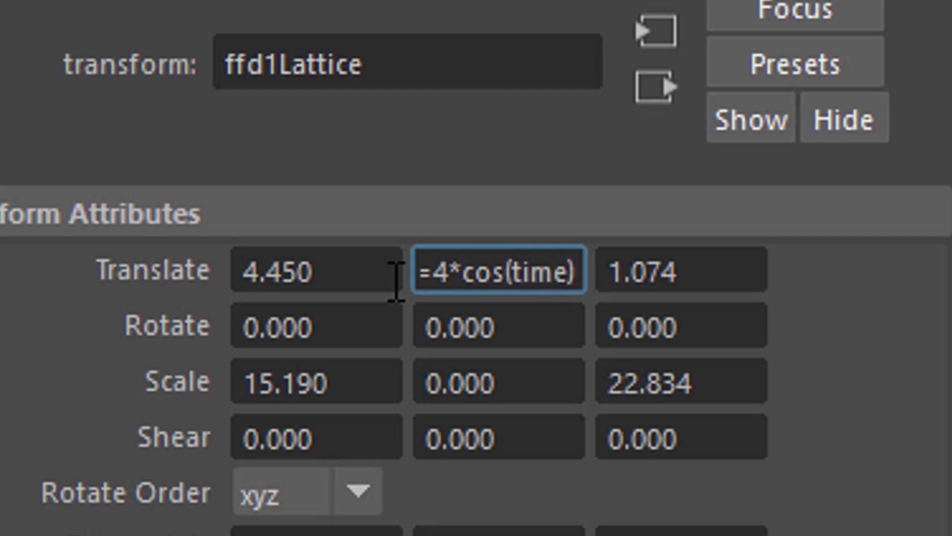
pyautogui.press('Return')
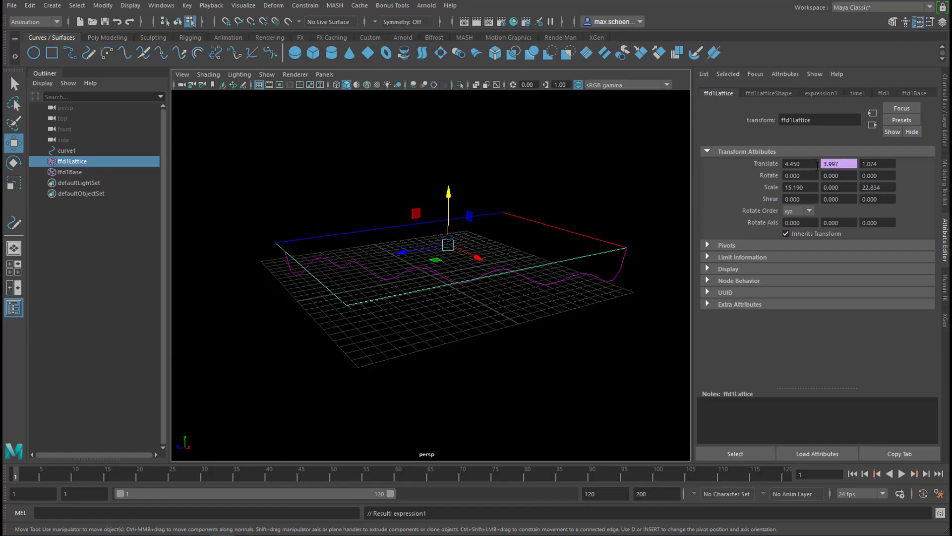
pyautogui.click(901, 473)
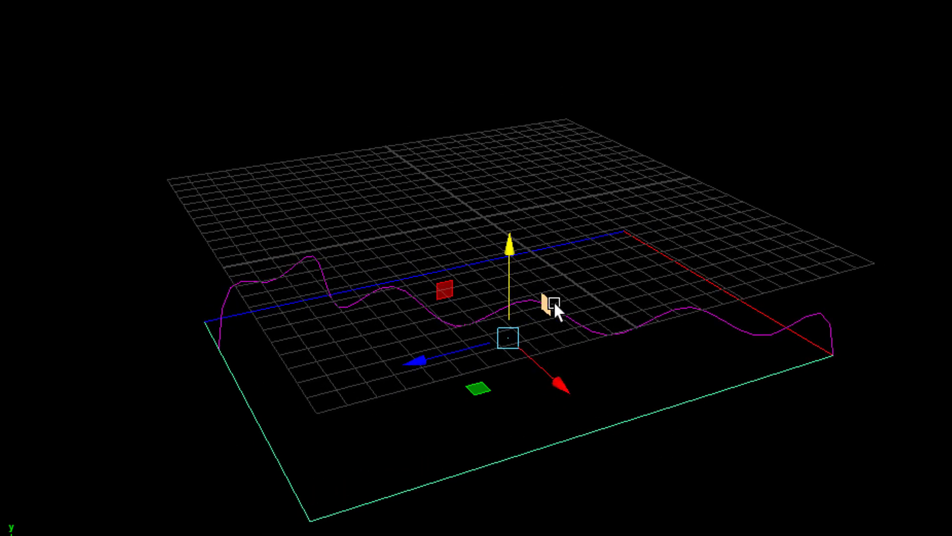
# Select the whole curve in object mode and make 1 copy with Duplicate Special, including its input graph
pyautogui.click(296, 266)
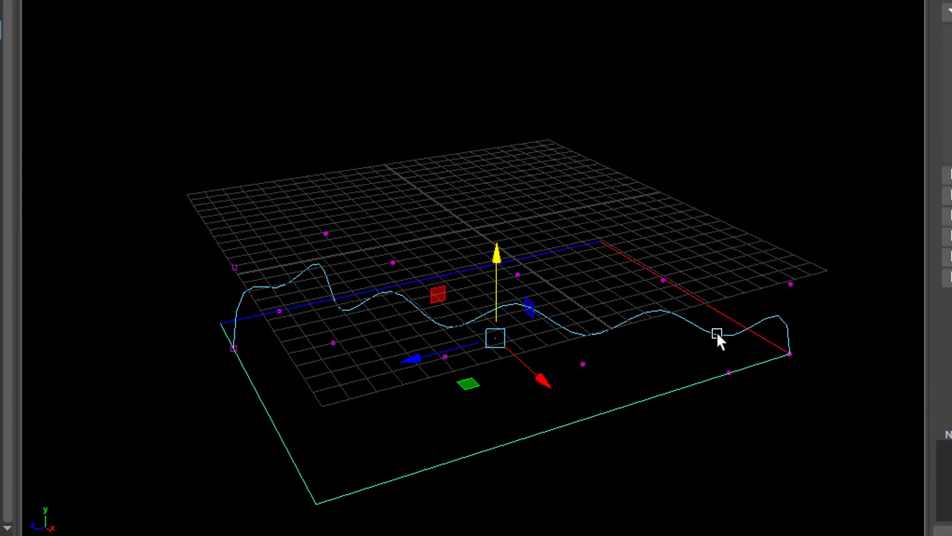
pyautogui.press('F8')
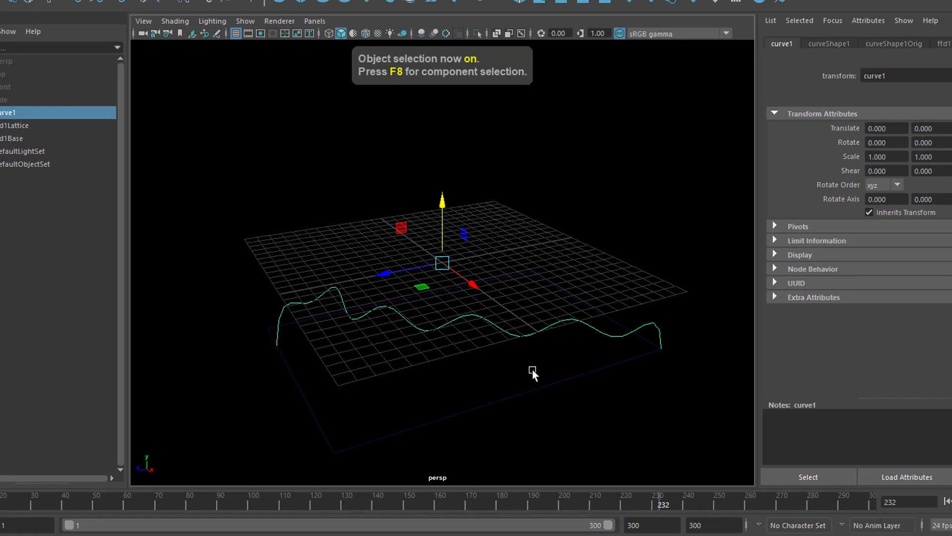
pyautogui.keyDown('alt'); pyautogui.moveTo(547, 379); pyautogui.dragTo(490, 366); pyautogui.keyUp('alt')
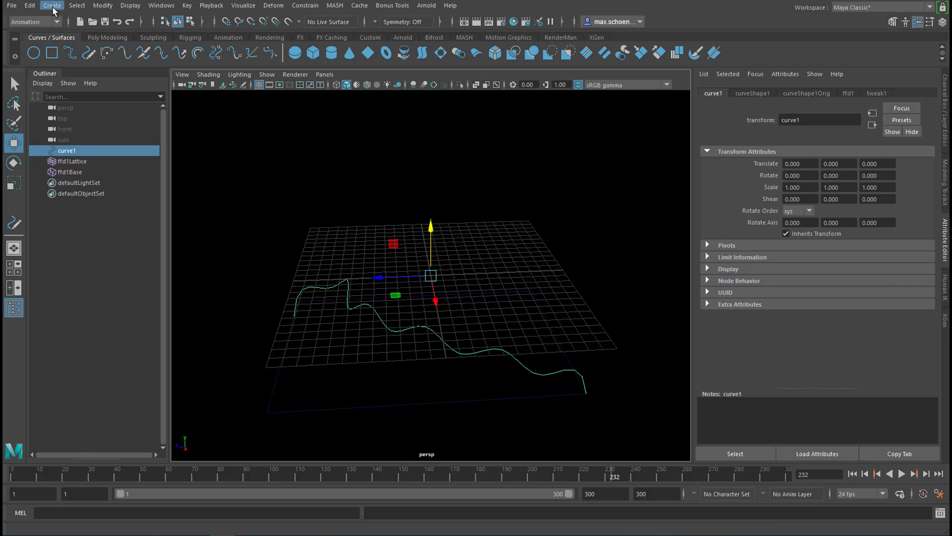
pyautogui.click(32, 10)
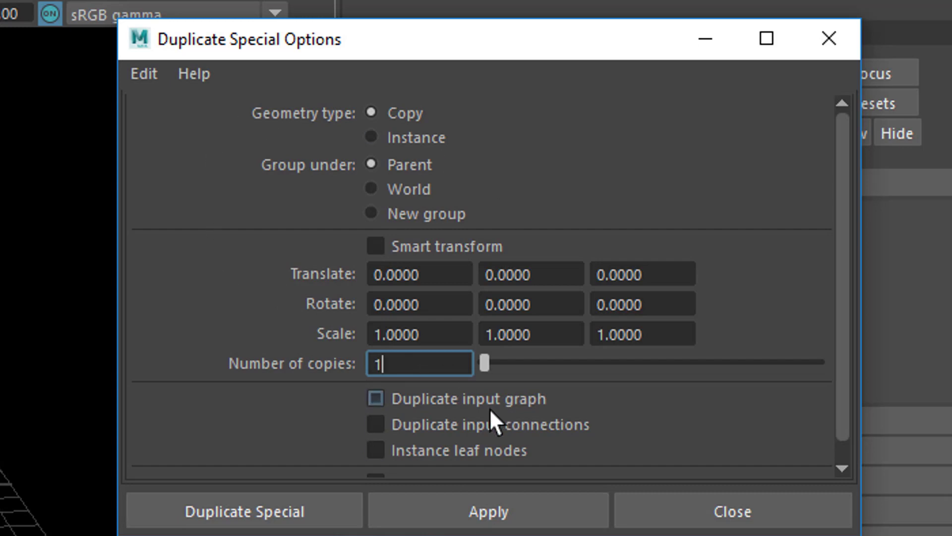
pyautogui.click(376, 398)
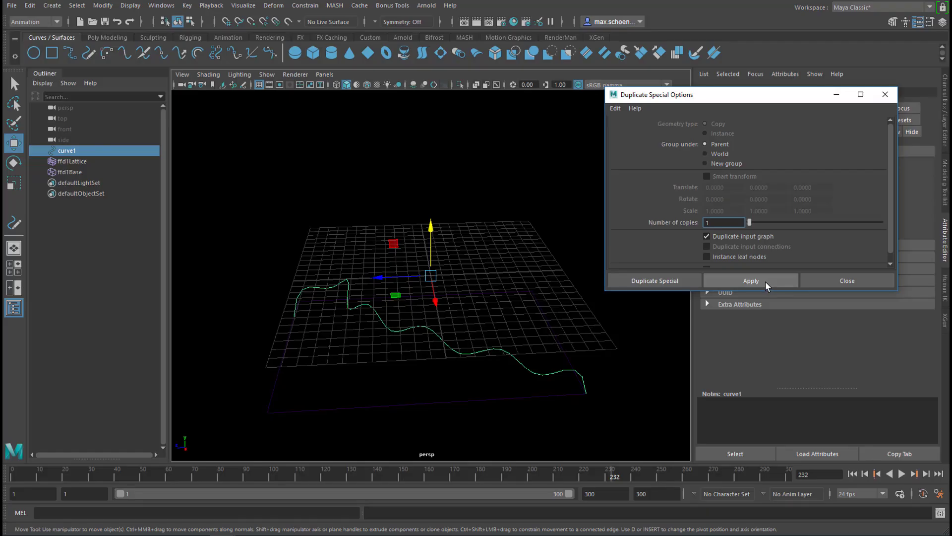
pyautogui.click(767, 282)
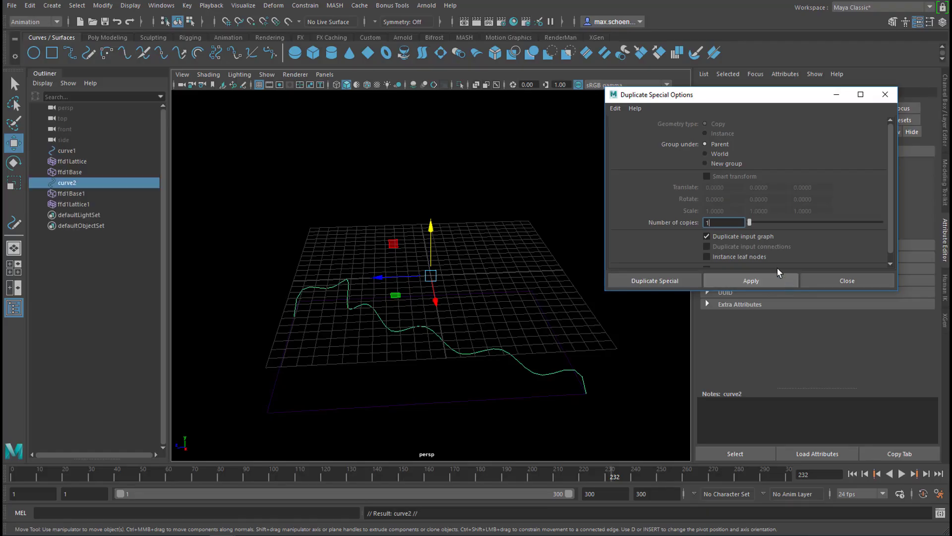
# Reset the Duplicate Special options to their defaults and close the dialog
pyautogui.click(615, 108)
pyautogui.click(637, 129)
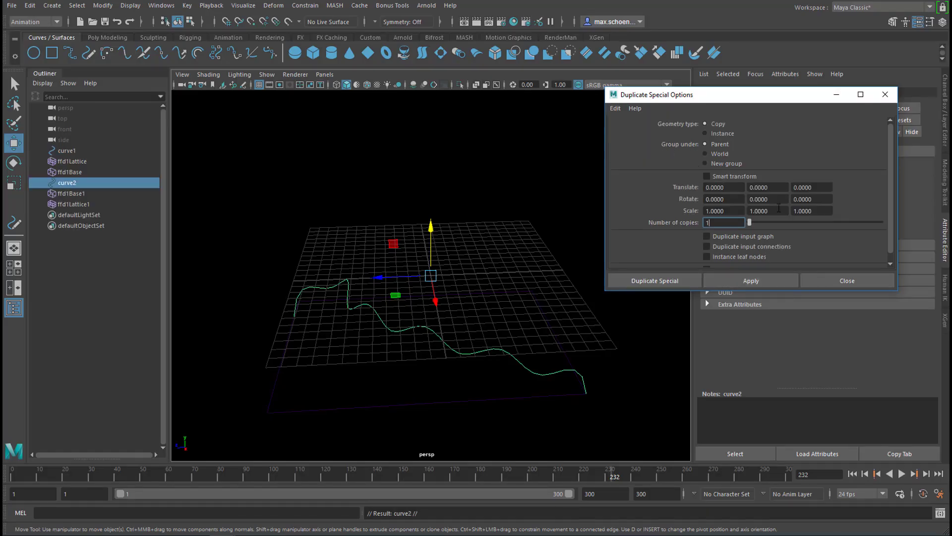
pyautogui.click(849, 280)
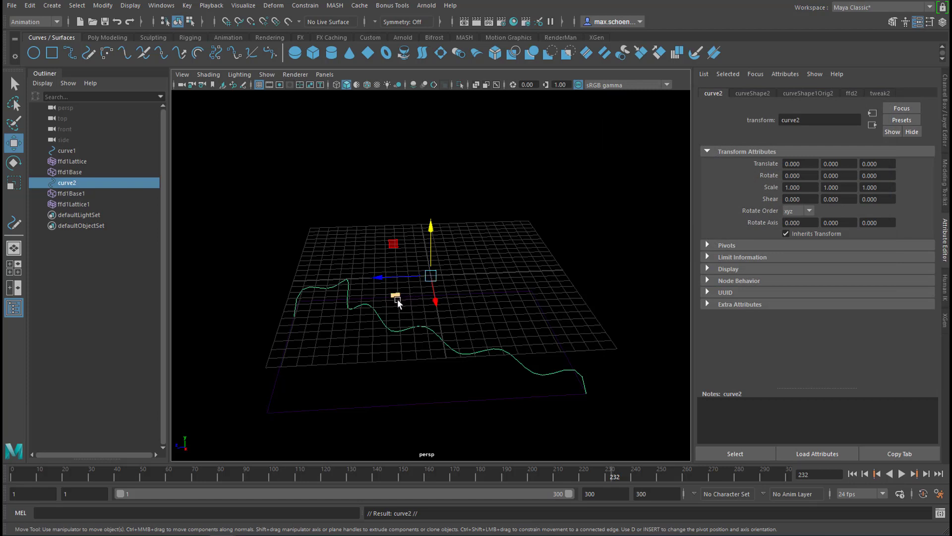
# Move the duplicated curve across the ground plane to about X -4 and Z -4.97
pyautogui.moveTo(397, 297); pyautogui.dragTo(444, 275)
pyautogui.moveTo(483, 370)
pyautogui.keyDown('alt'); pyautogui.mouseDown()
pyautogui.moveTo(518, 373)
pyautogui.moveTo(496, 378)
pyautogui.moveTo(516, 372)
pyautogui.moveTo(492, 357)
pyautogui.mouseUp(); pyautogui.keyUp('alt')
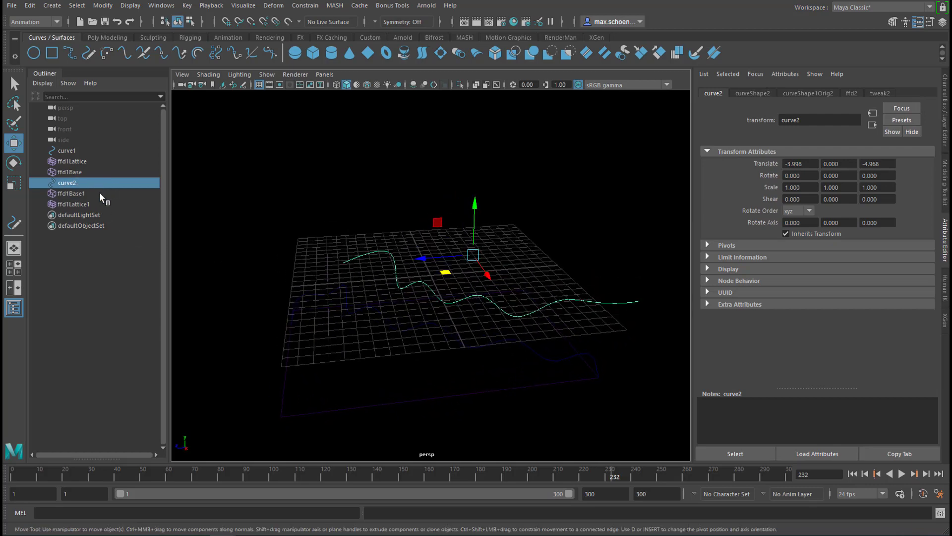
# Select both the original and the duplicated curve and loft a surface between them using the Modeling menu set
pyautogui.keyDown('ctrl'); pyautogui.click(68, 150); pyautogui.keyUp('ctrl')
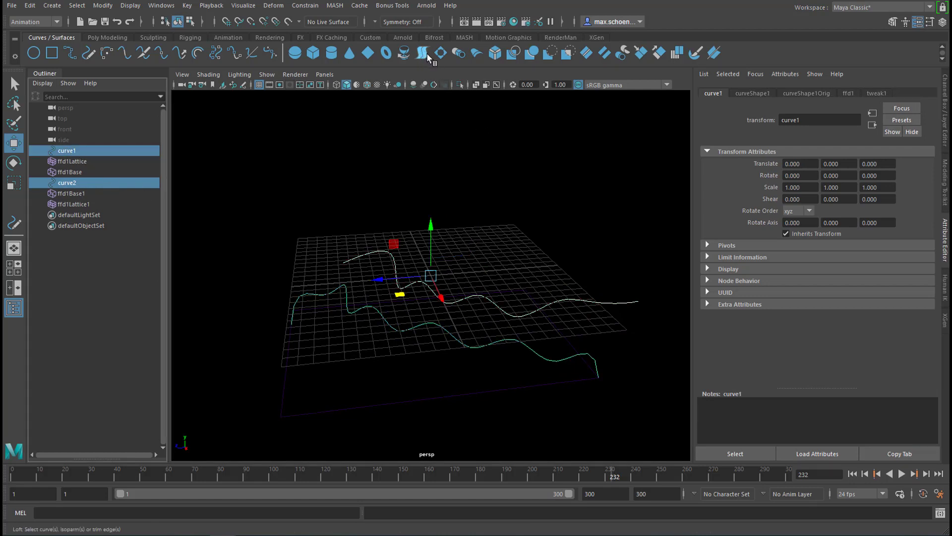
pyautogui.click(34, 22)
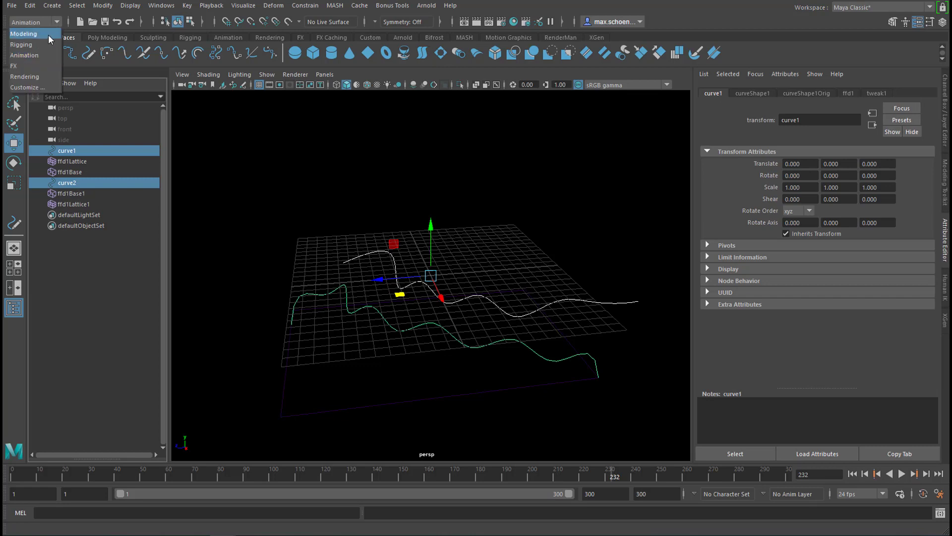
pyautogui.click(37, 33)
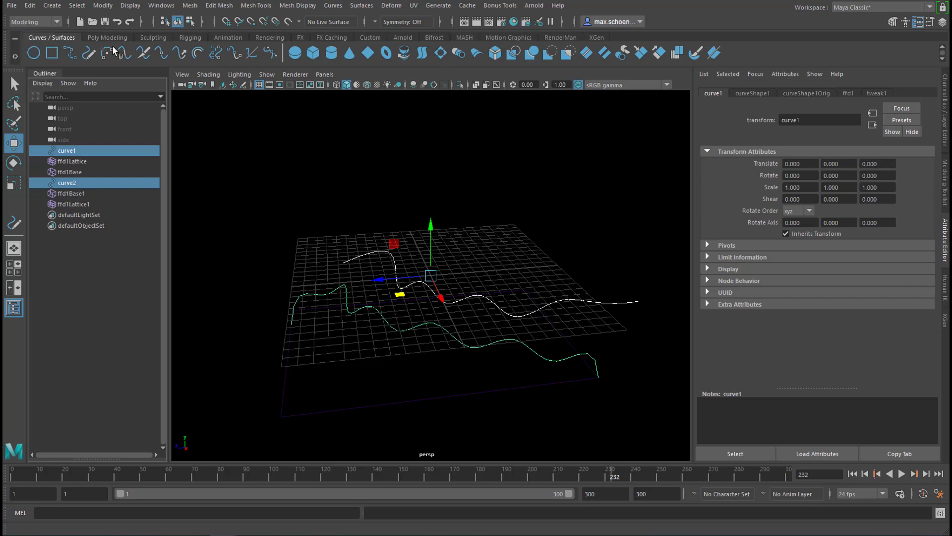
pyautogui.click(362, 7)
pyautogui.click(388, 31)
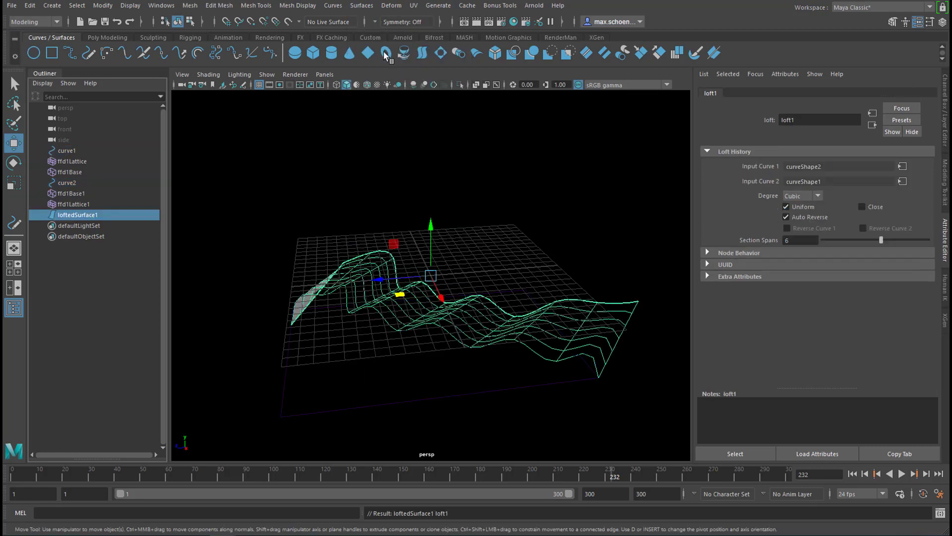
# Inspect the lofted surface from above and below, and reverse its surface direction in U
pyautogui.keyDown('alt'); pyautogui.moveTo(488, 355); pyautogui.dragTo(515, 287); pyautogui.keyUp('alt')
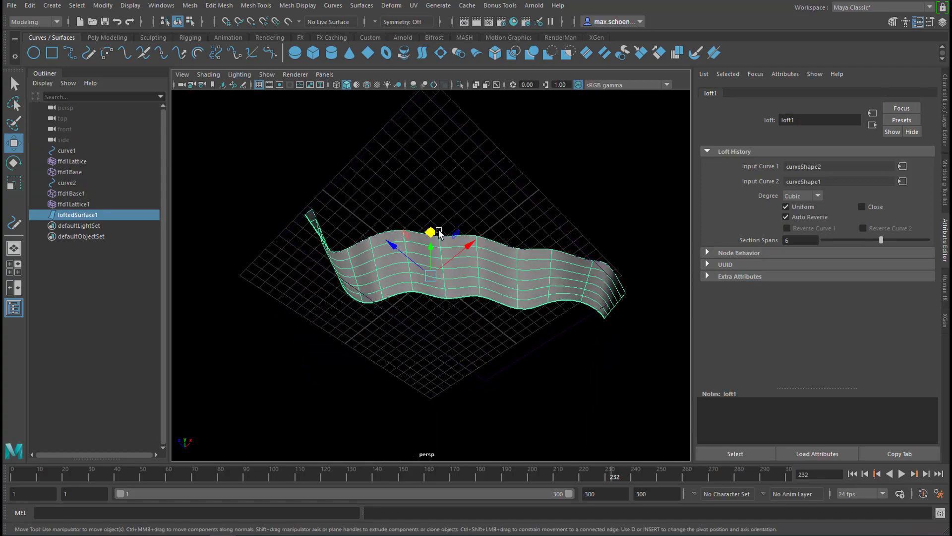
pyautogui.click(361, 5)
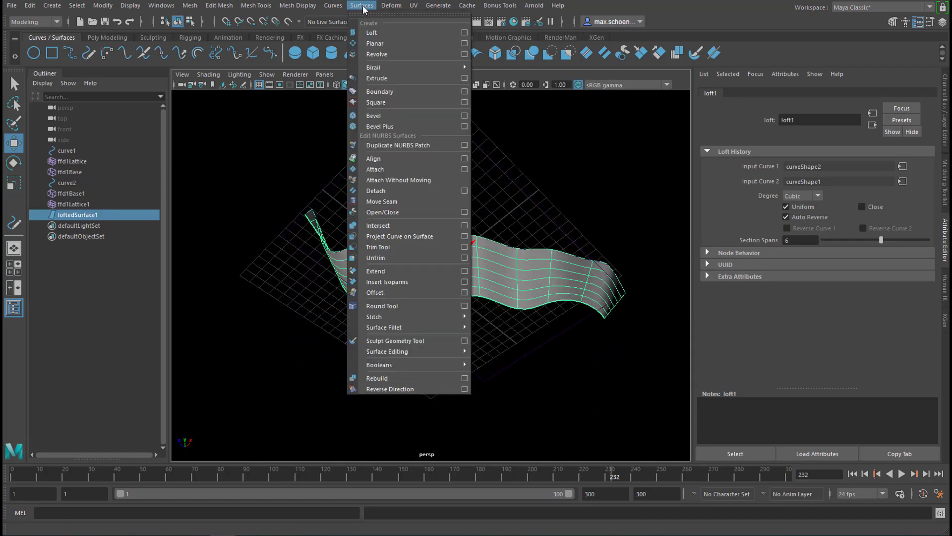
pyautogui.click(411, 388)
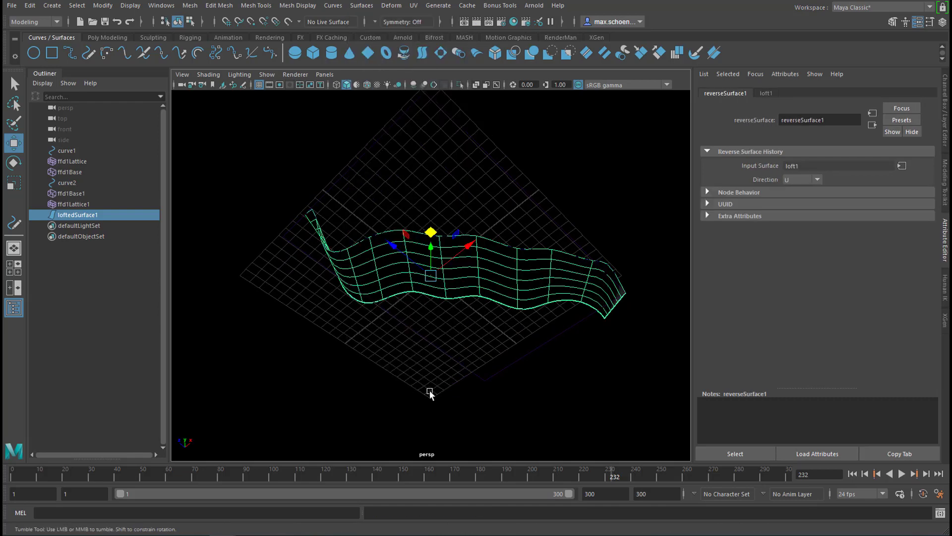
pyautogui.keyDown('alt'); pyautogui.moveTo(429, 393); pyautogui.dragTo(530, 398); pyautogui.keyUp('alt')
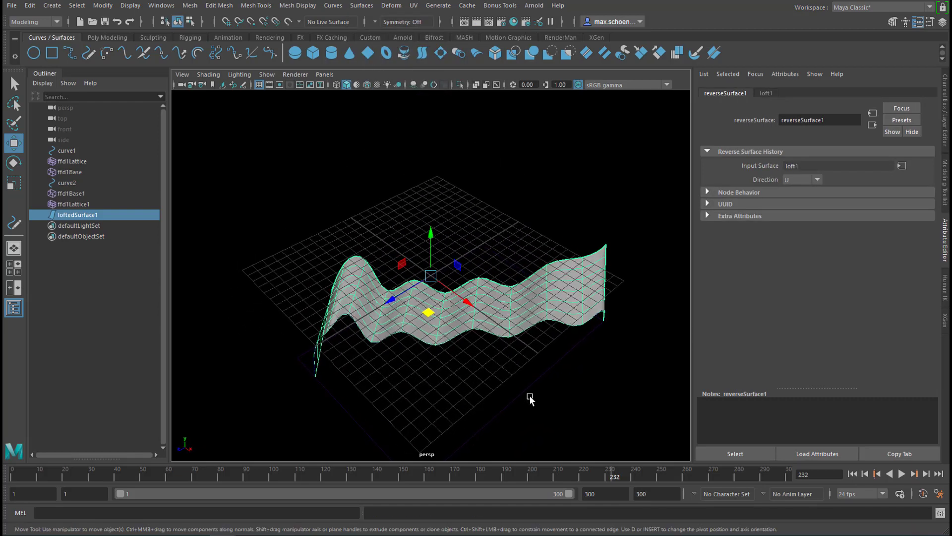
# Play the lofted surface's animation from the first frame and hide the viewport grid
pyautogui.click(852, 474)
pyautogui.click(901, 474)
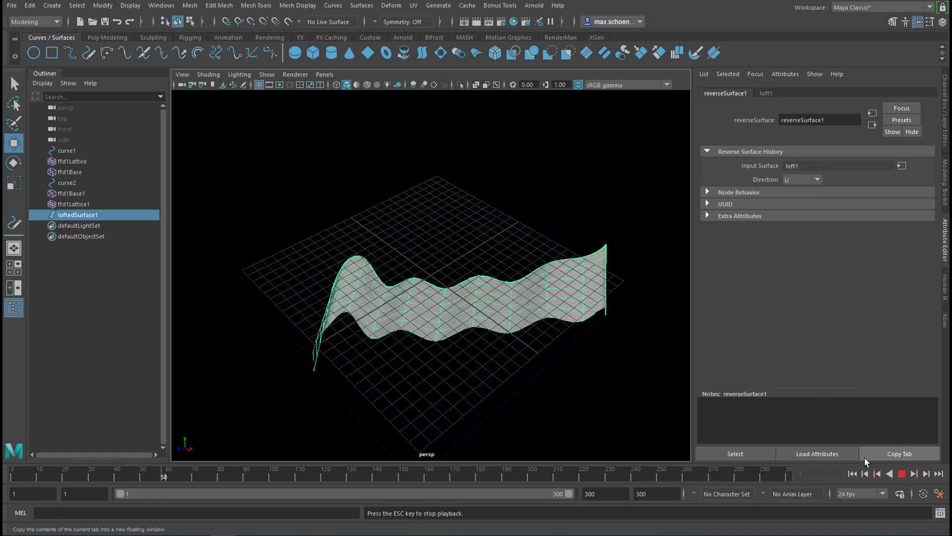
pyautogui.click(259, 85)
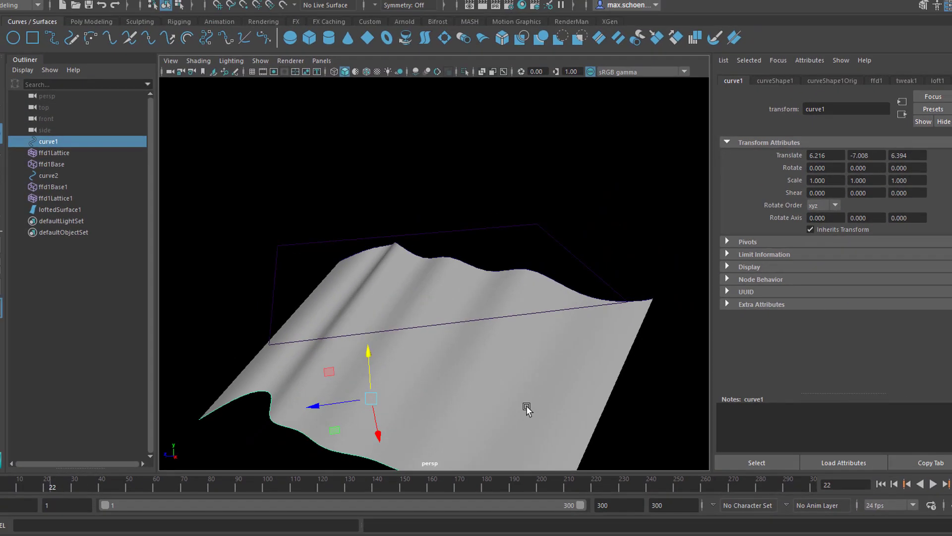
# Select the lofted surface and set its loft history's Section Spans to 12
pyautogui.click(527, 407)
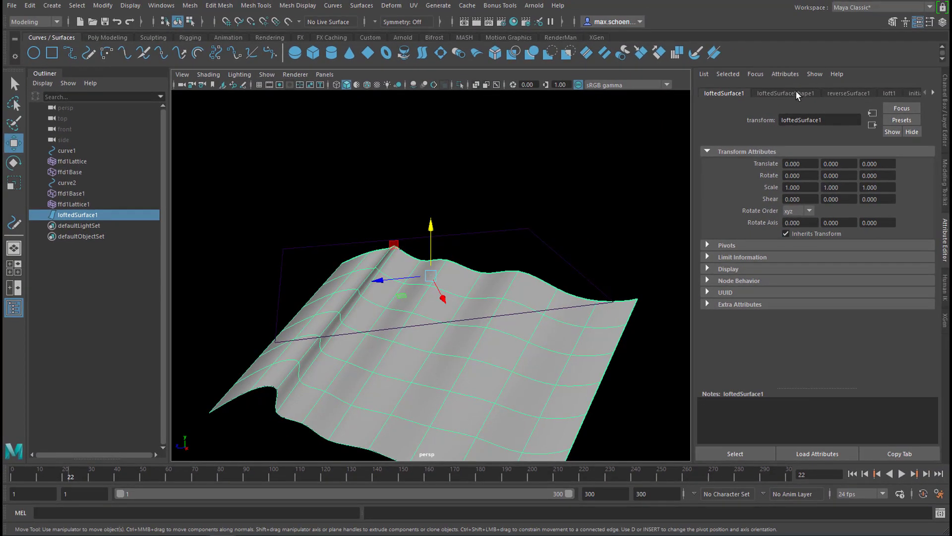
pyautogui.click(876, 81)
pyautogui.click(920, 81)
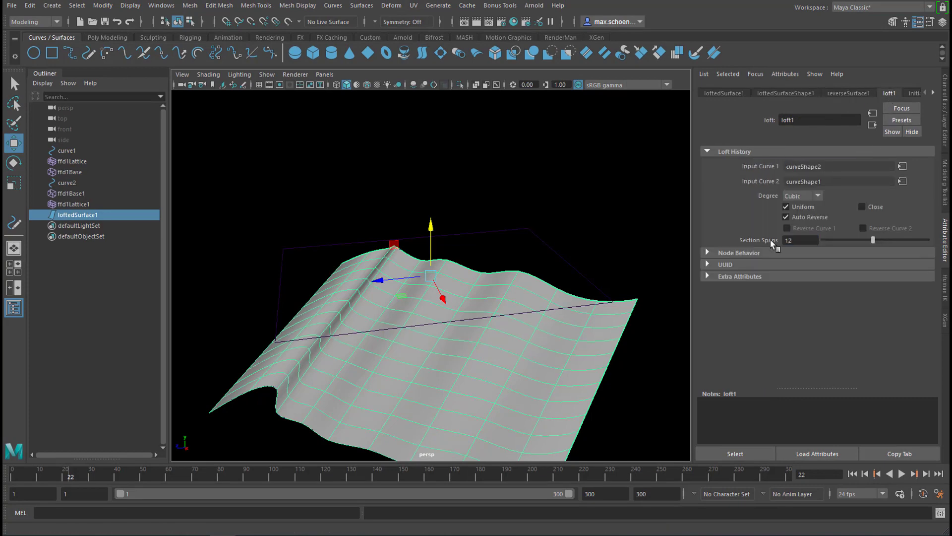
# Play back the wave animation, view the lofted surface from another angle, and deselect it
pyautogui.click(901, 474)
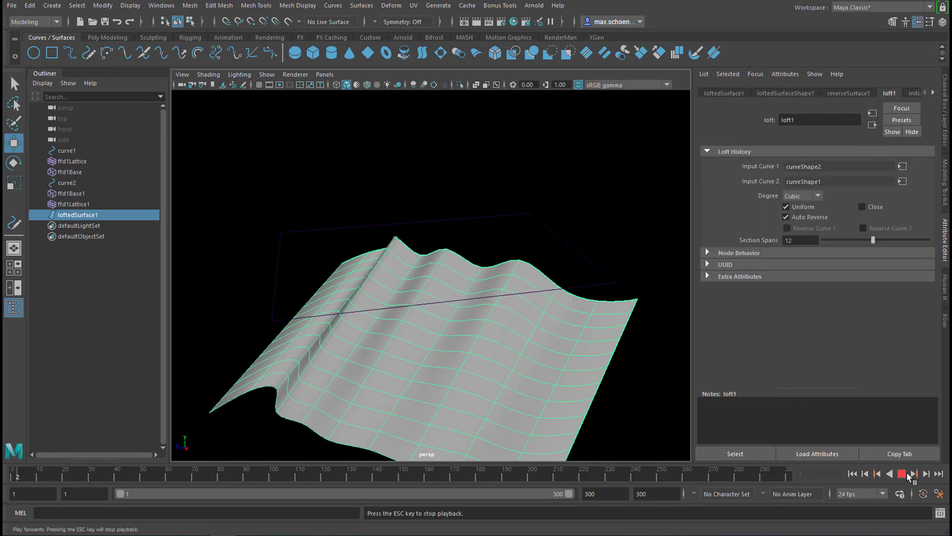
pyautogui.keyDown('alt'); pyautogui.moveTo(609, 378); pyautogui.dragTo(439, 355); pyautogui.keyUp('alt')
pyautogui.hotkey('alt', 'v')
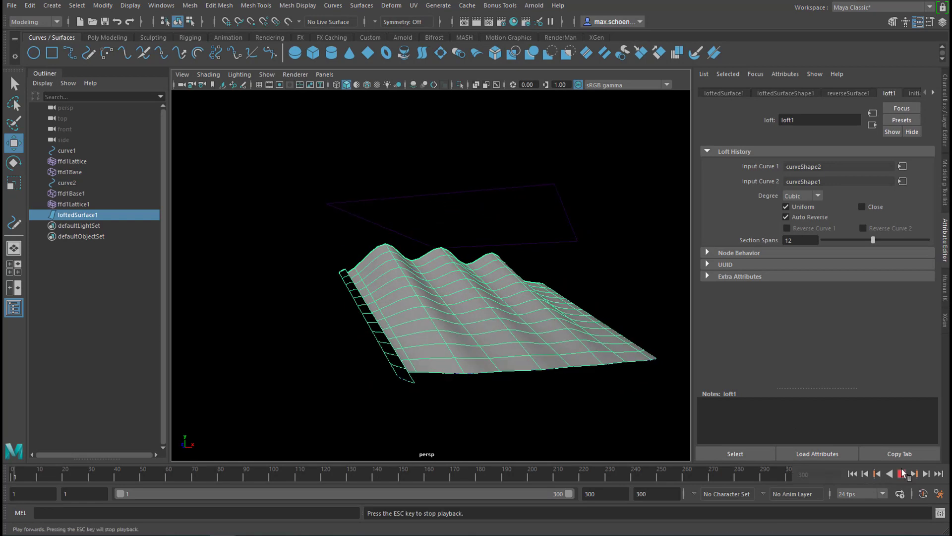
pyautogui.click(563, 404)
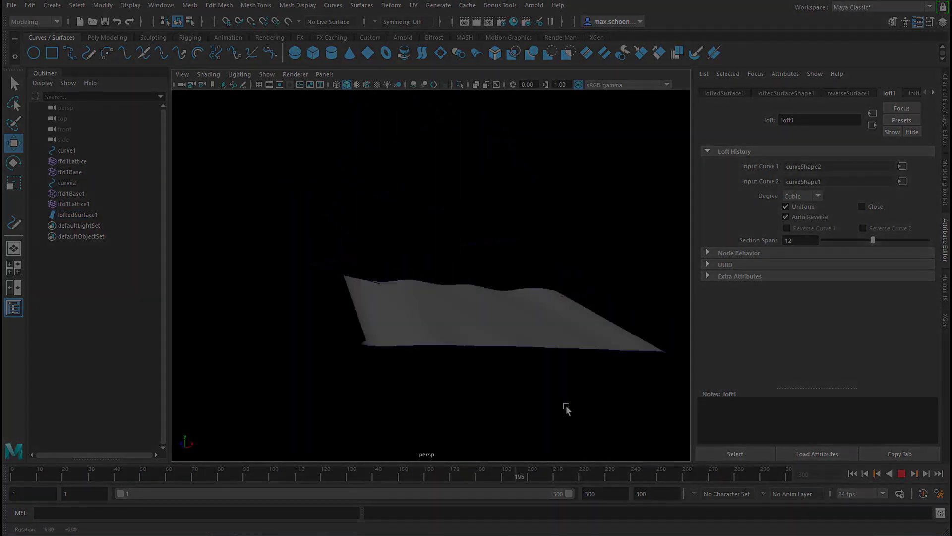